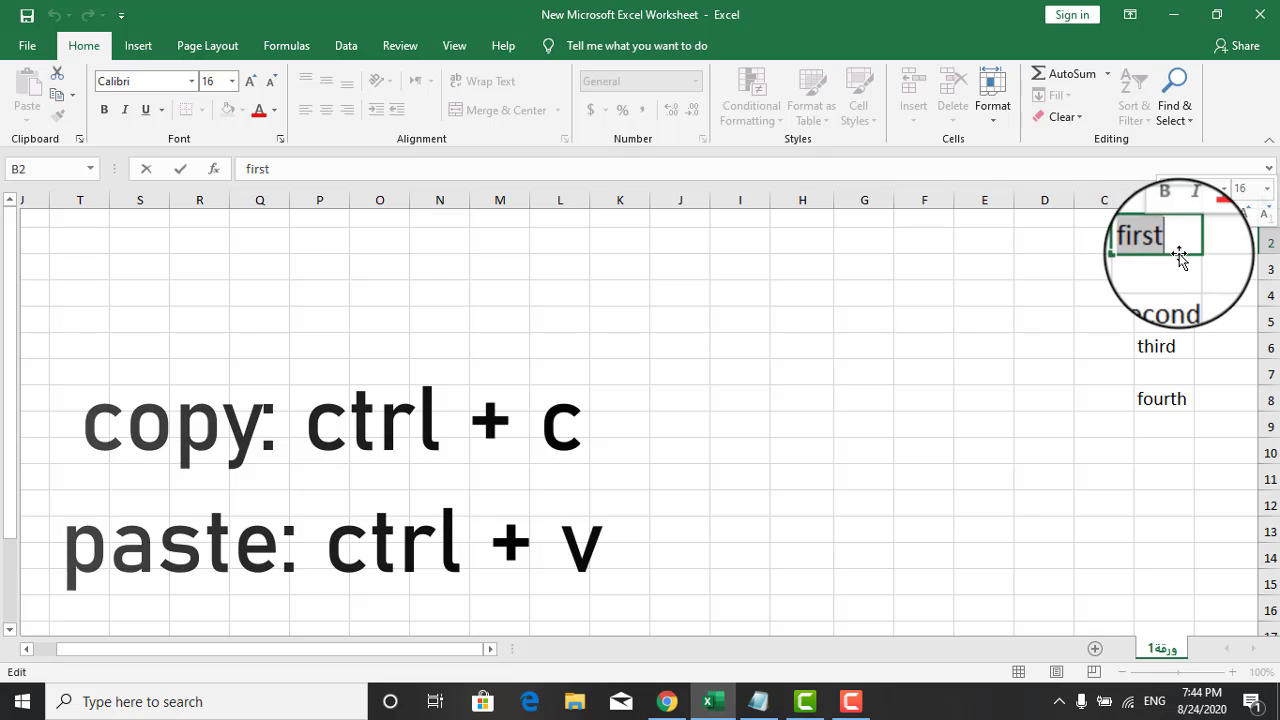
Step: Copy the text "first" from cell B2 and paste it into cells E2, H2 and K2
{"action": "key", "text": "ctrl+c"}
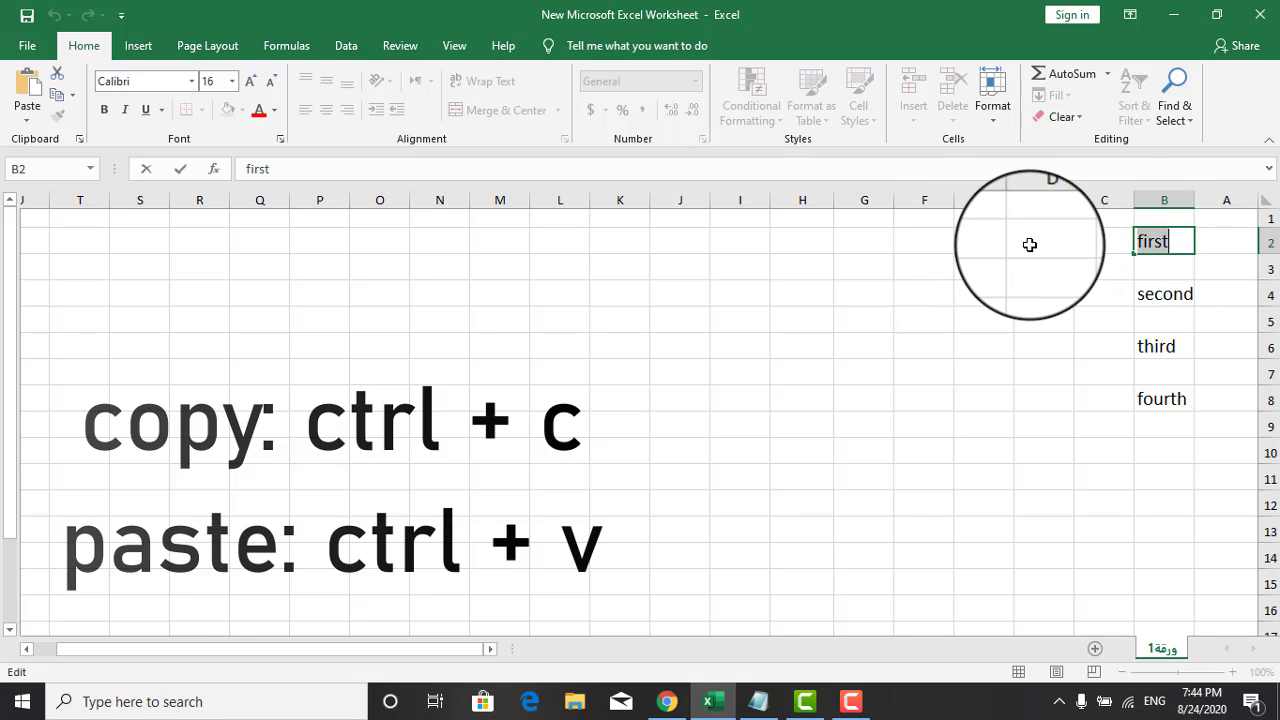
{"action": "left_click", "coordinate": [998, 243]}
{"action": "key", "text": "ctrl+v"}
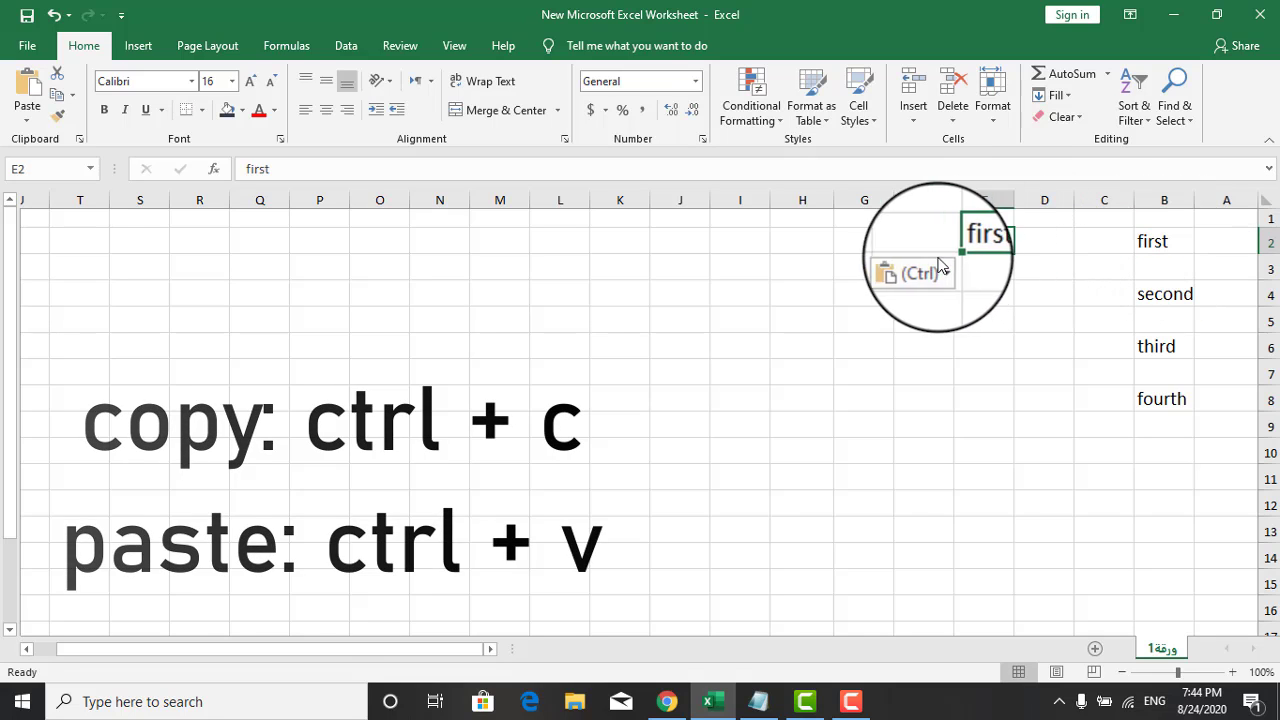
{"action": "left_click", "coordinate": [797, 240]}
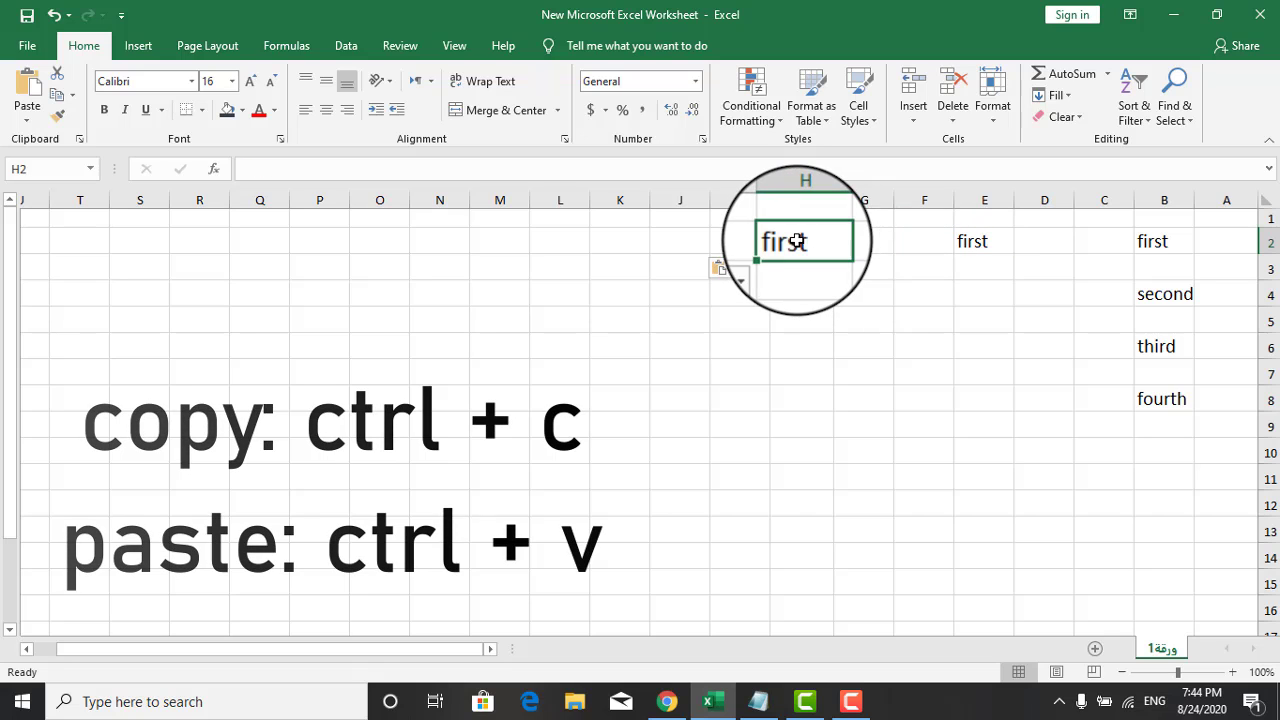
{"action": "left_click", "coordinate": [632, 242]}
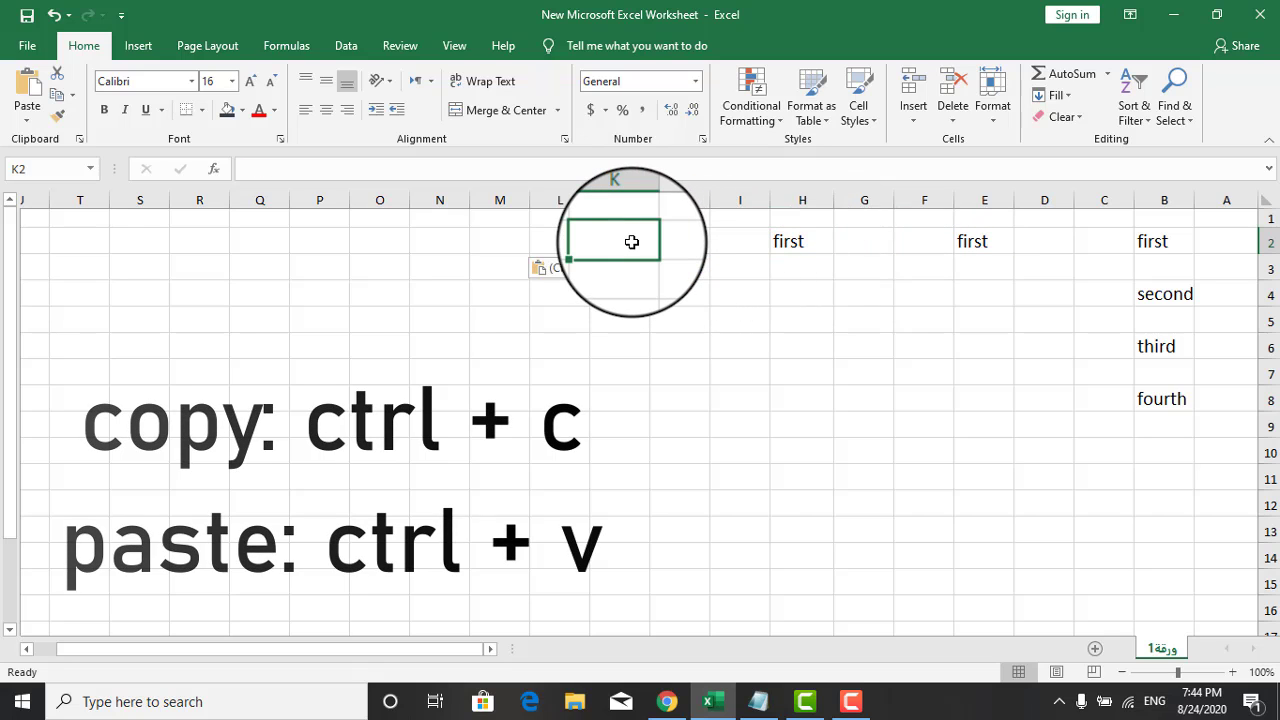
{"action": "key", "text": "ctrl+v"}
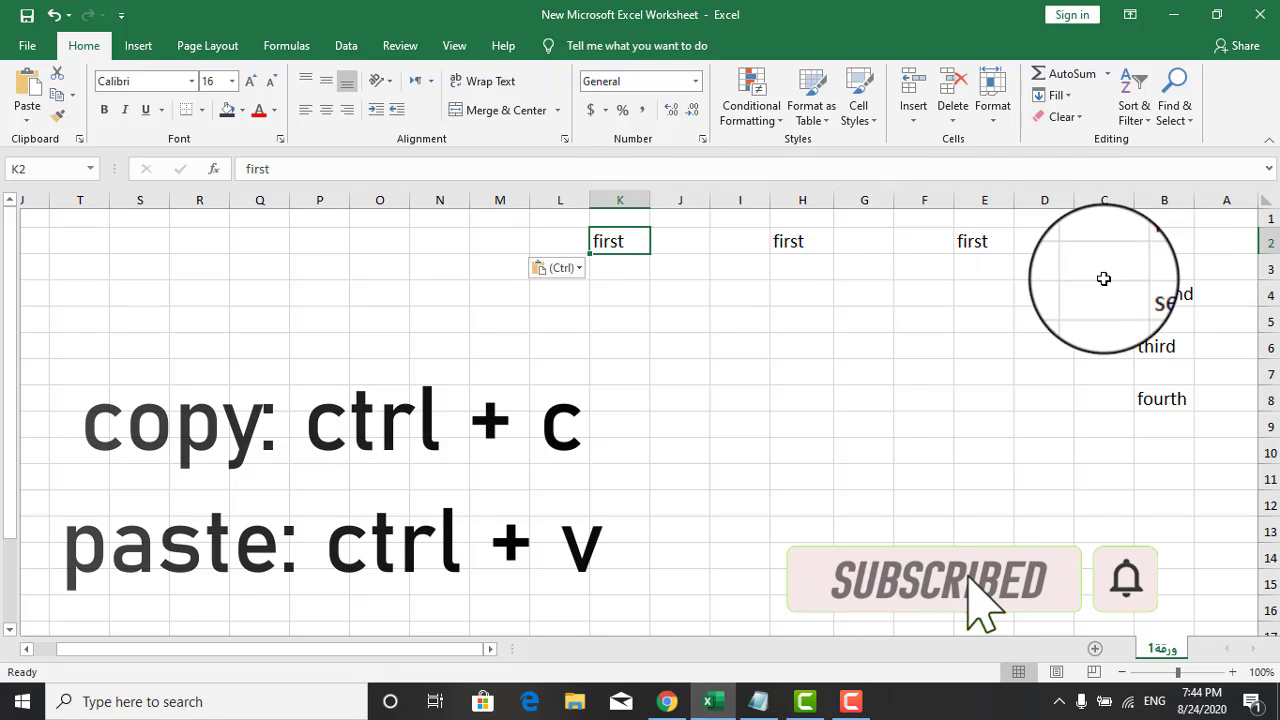
Step: Fill cell K2 with a darker theme blue and copy the formatted cell to N2, Q2 and S2
{"action": "left_click", "coordinate": [236, 112]}
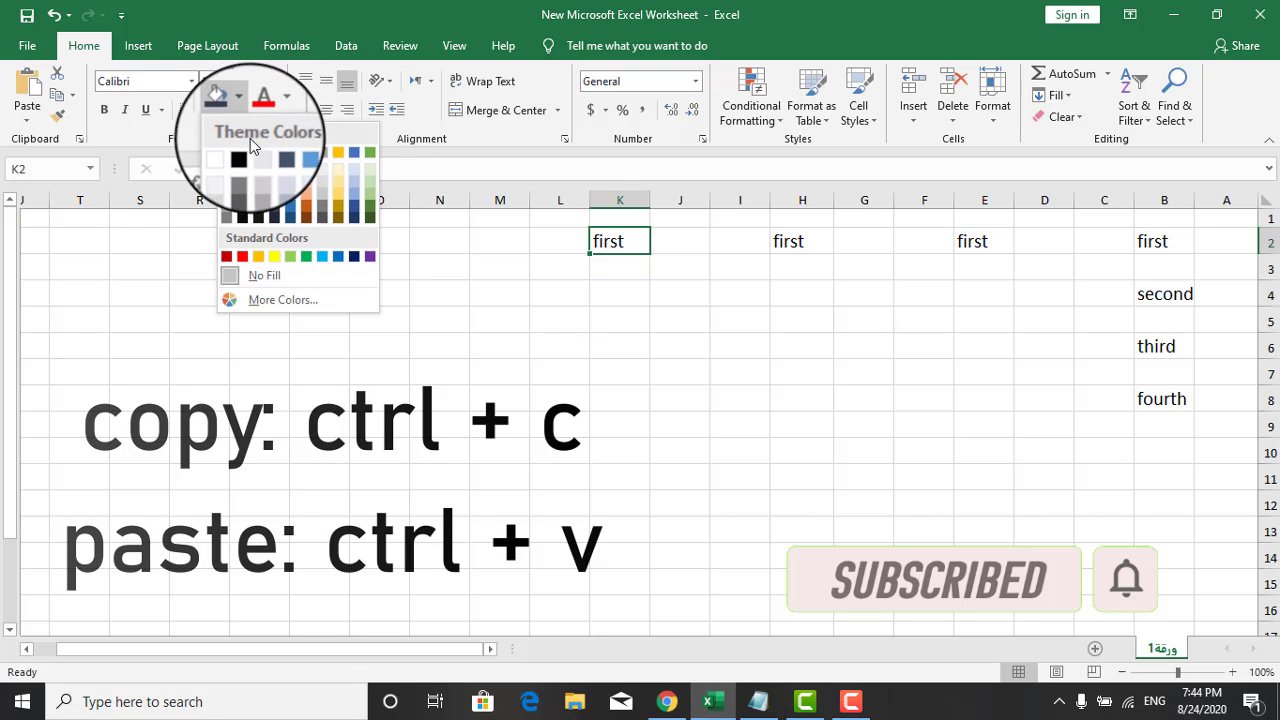
{"action": "left_click", "coordinate": [289, 205]}
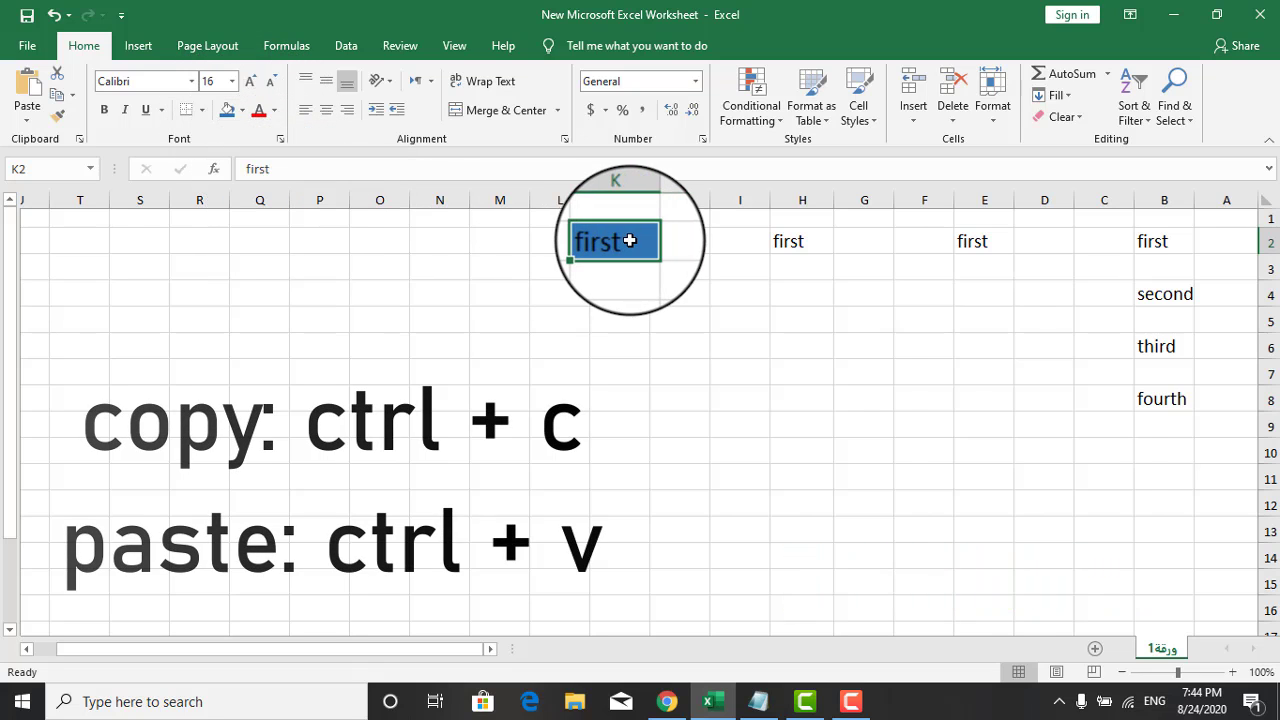
{"action": "key", "text": "ctrl+c"}
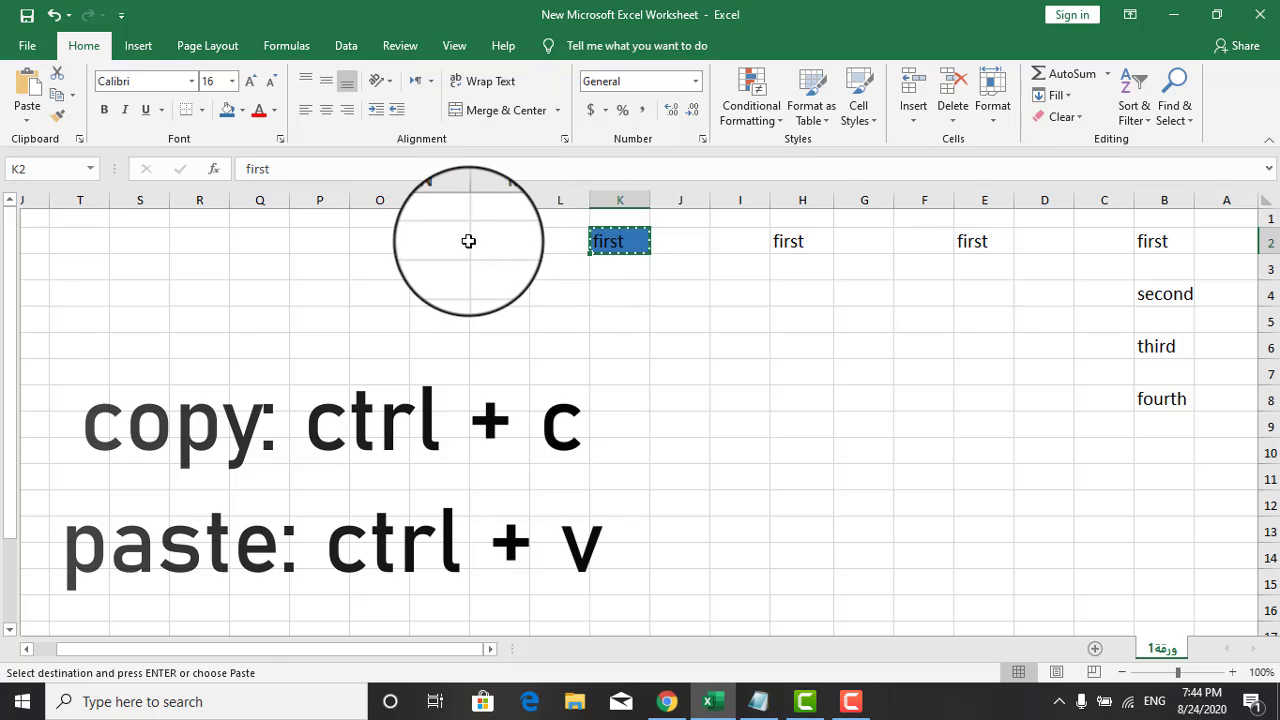
{"action": "key", "text": "ctrl+v"}
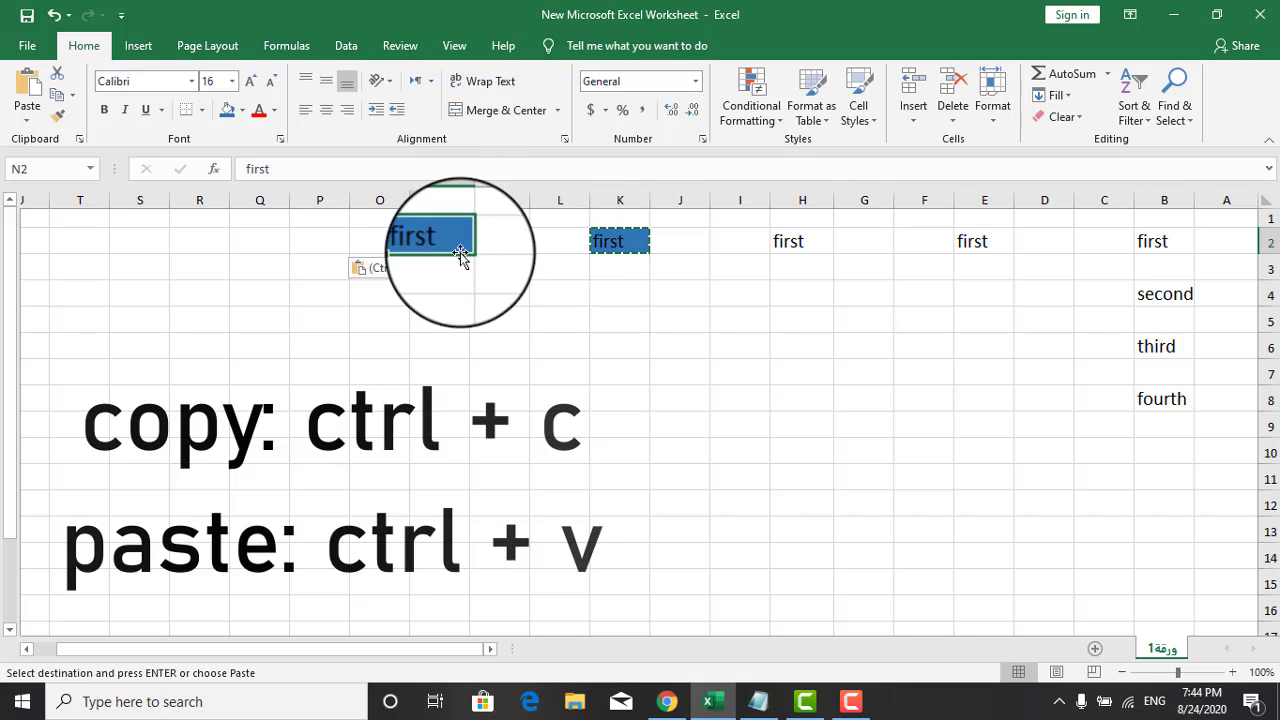
{"action": "left_click", "coordinate": [271, 246]}
{"action": "key", "text": "ctrl+v"}
{"action": "left_click", "coordinate": [135, 245]}
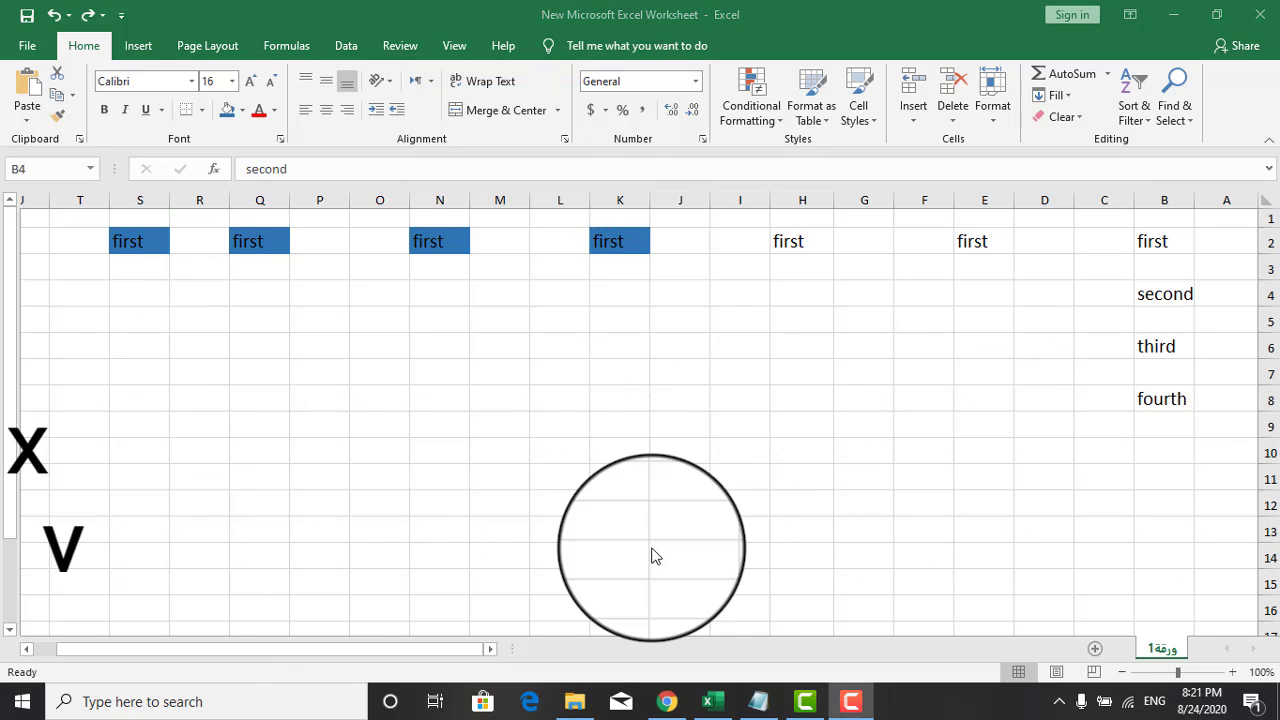
Step: Cut the text "second" out of cell B4 and paste it into cells E4, H4 and K4
{"action": "double_click", "coordinate": [1165, 294]}
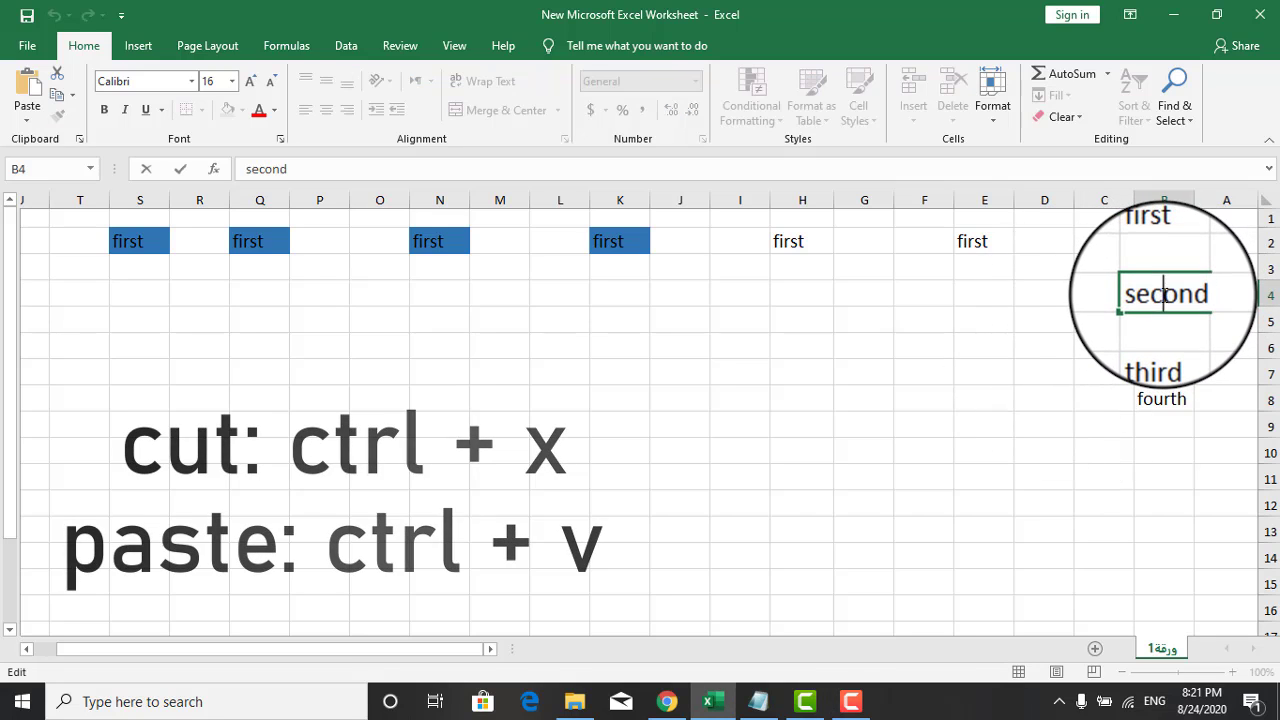
{"action": "double_click", "coordinate": [1165, 294]}
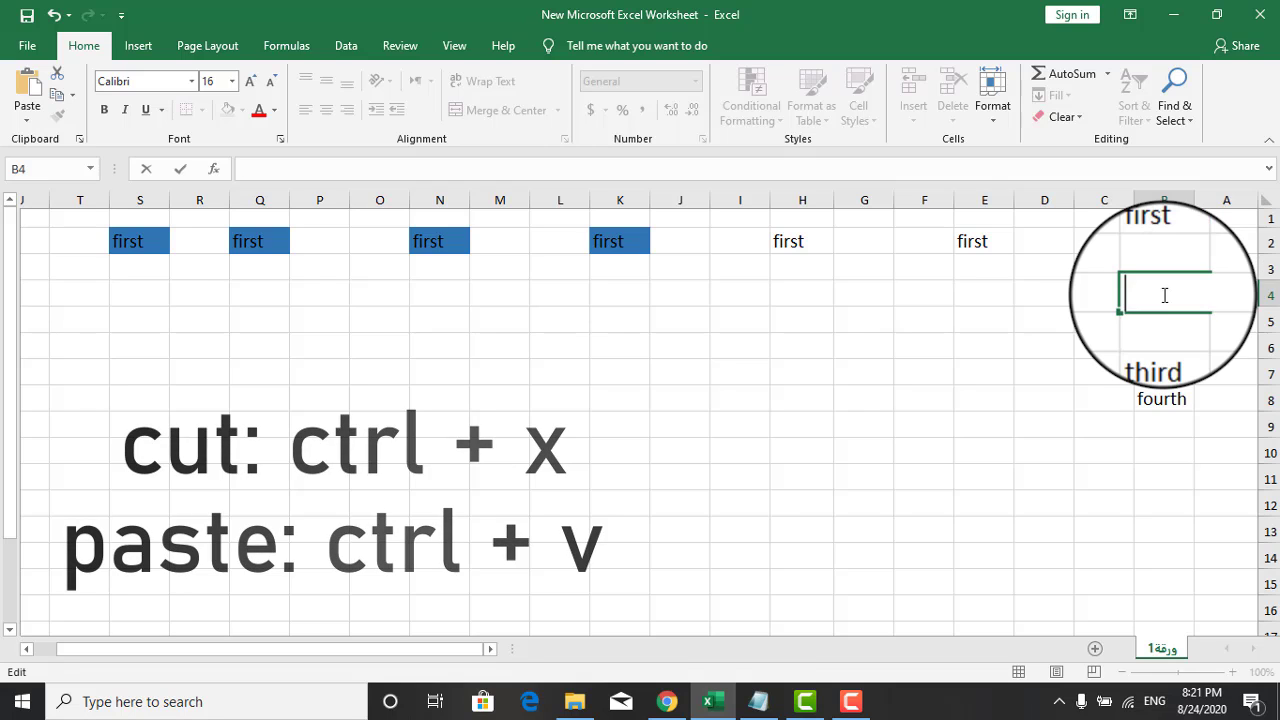
{"action": "left_click", "coordinate": [981, 291]}
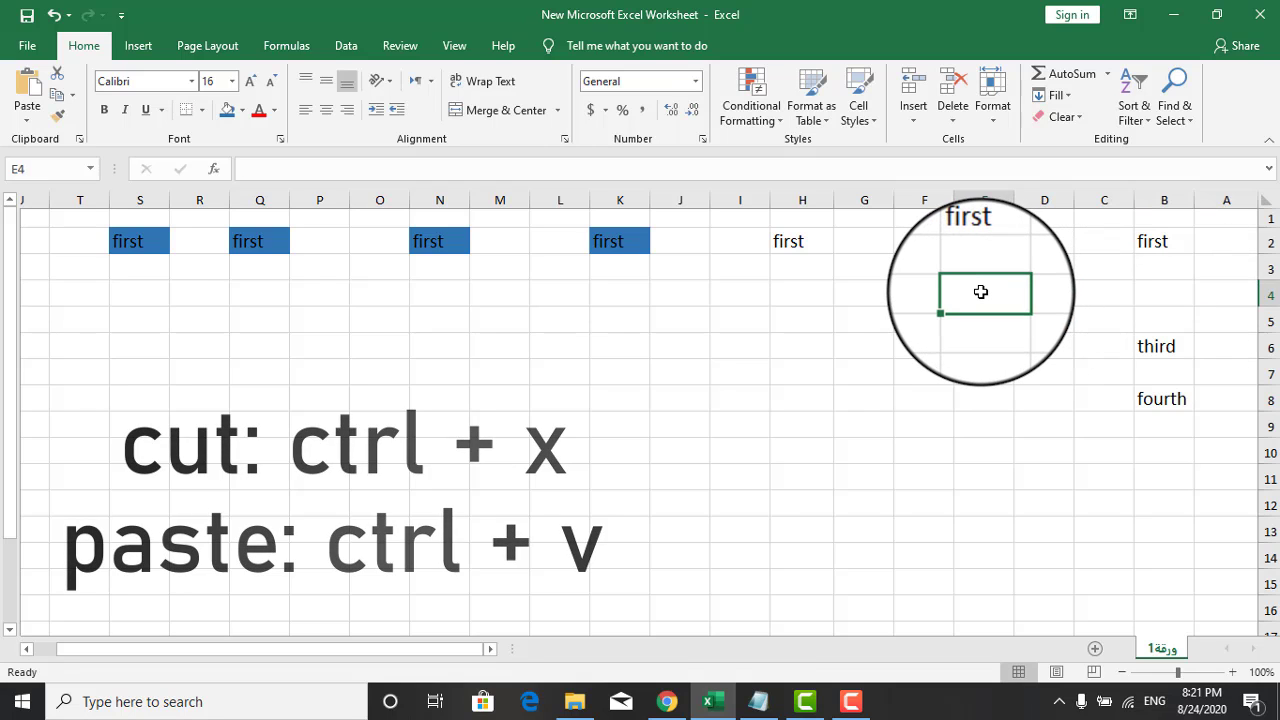
{"action": "left_click", "coordinate": [798, 294]}
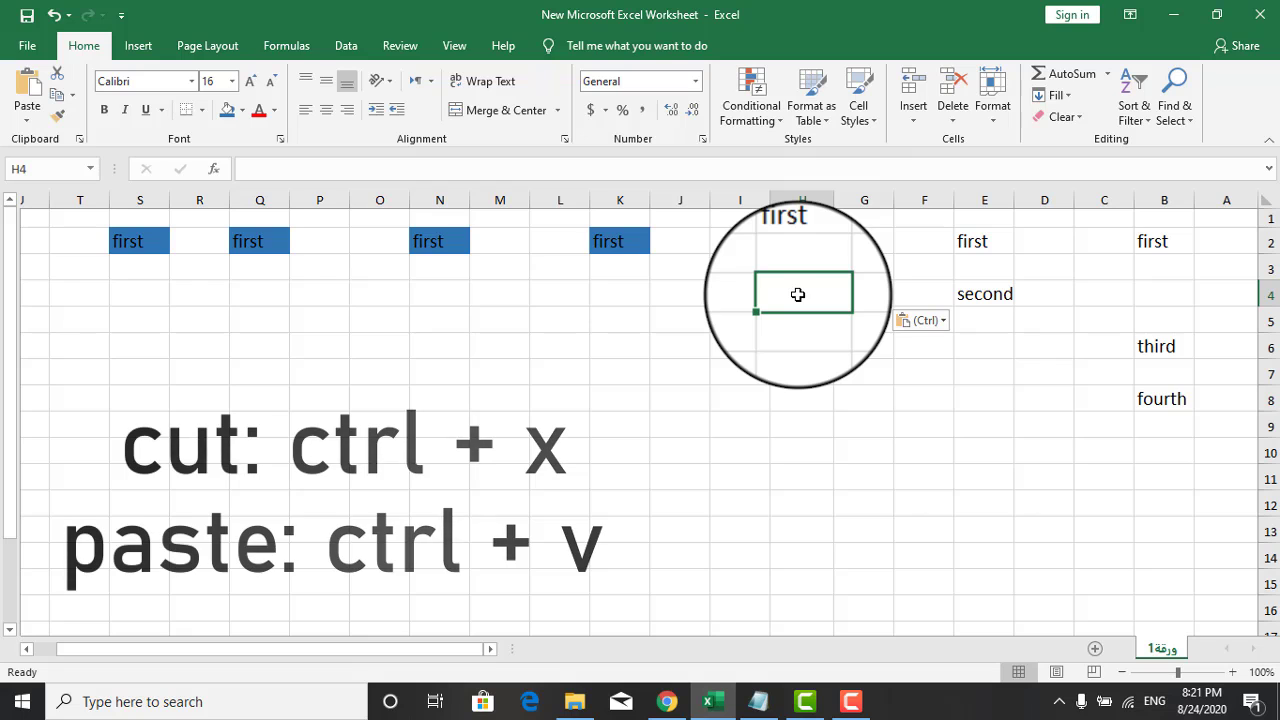
{"action": "left_click", "coordinate": [612, 297]}
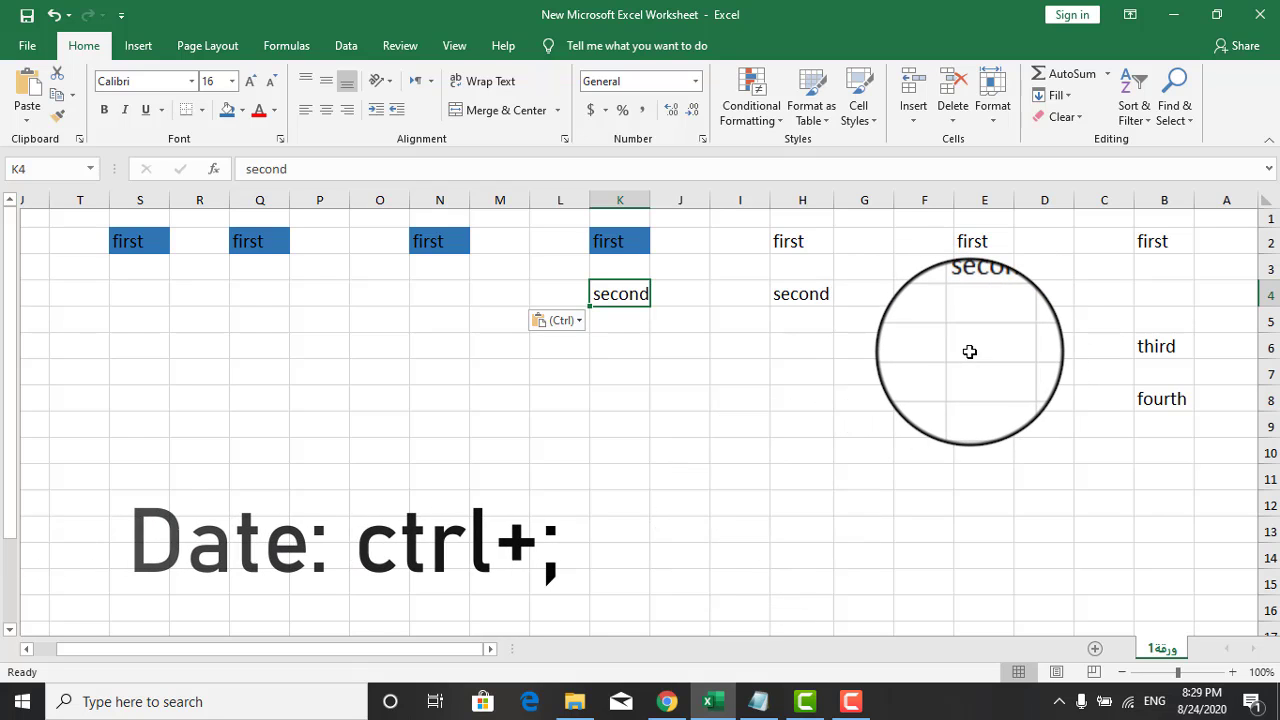
Step: Insert the current date as a static value in cells E6, H6 and K6
{"action": "left_click", "coordinate": [985, 347]}
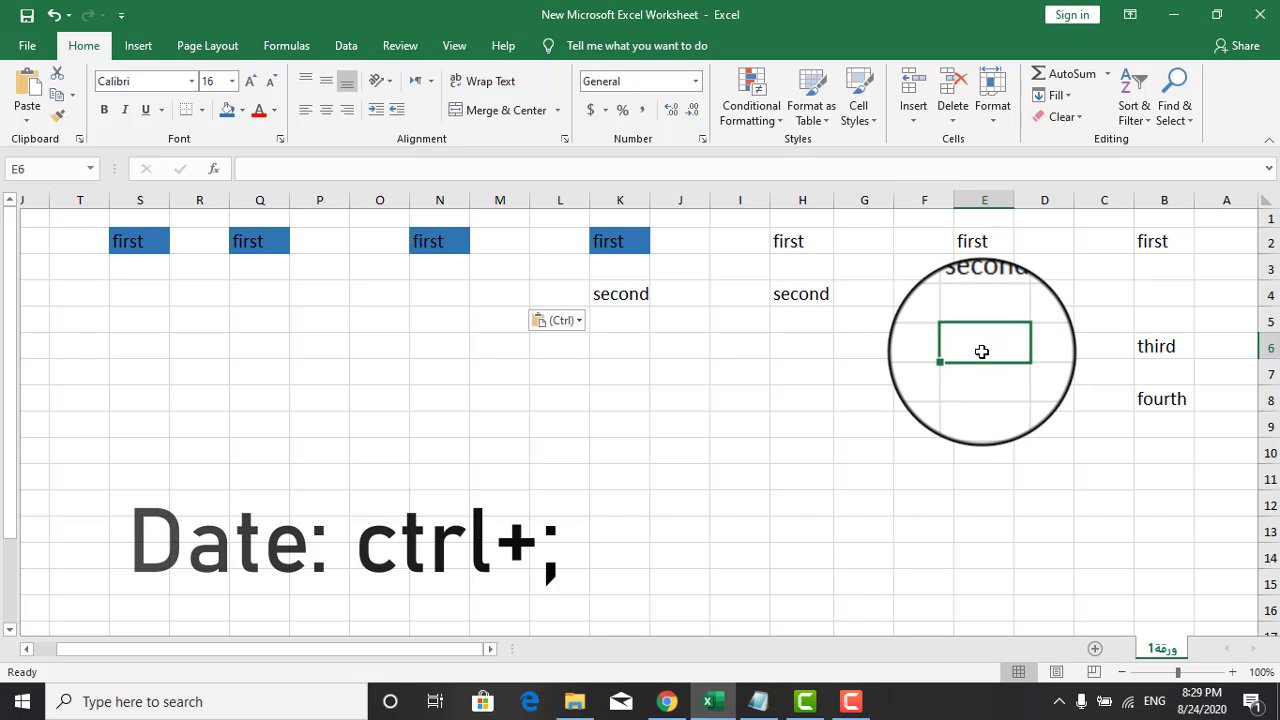
{"action": "key", "text": "ctrl+semicolon"}
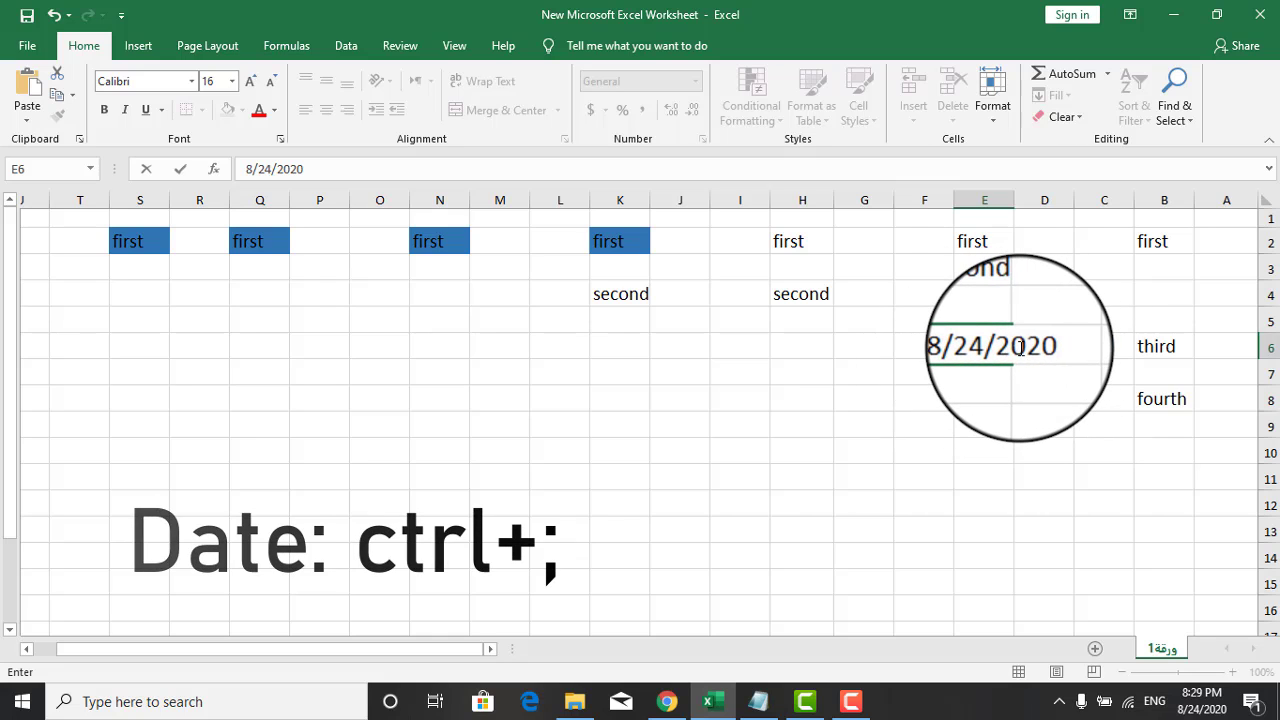
{"action": "left_click", "coordinate": [597, 343]}
{"action": "left_click", "coordinate": [746, 350]}
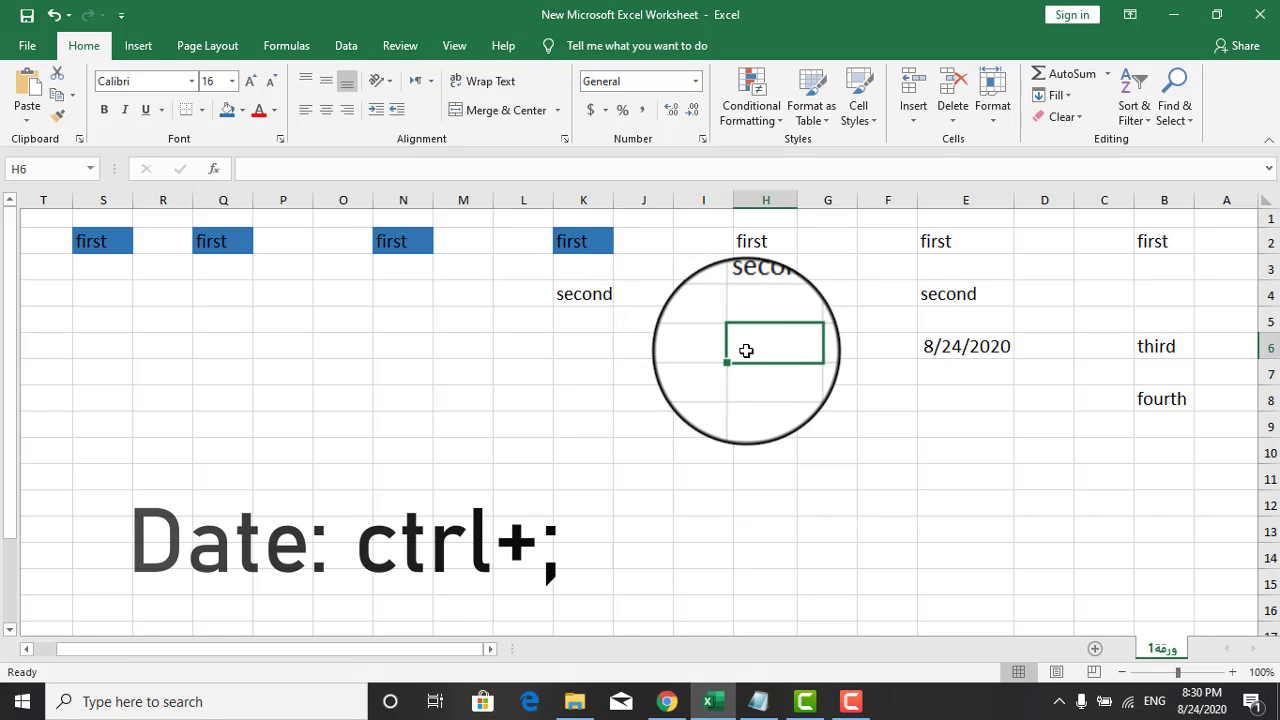
{"action": "key", "text": "ctrl+semicolon"}
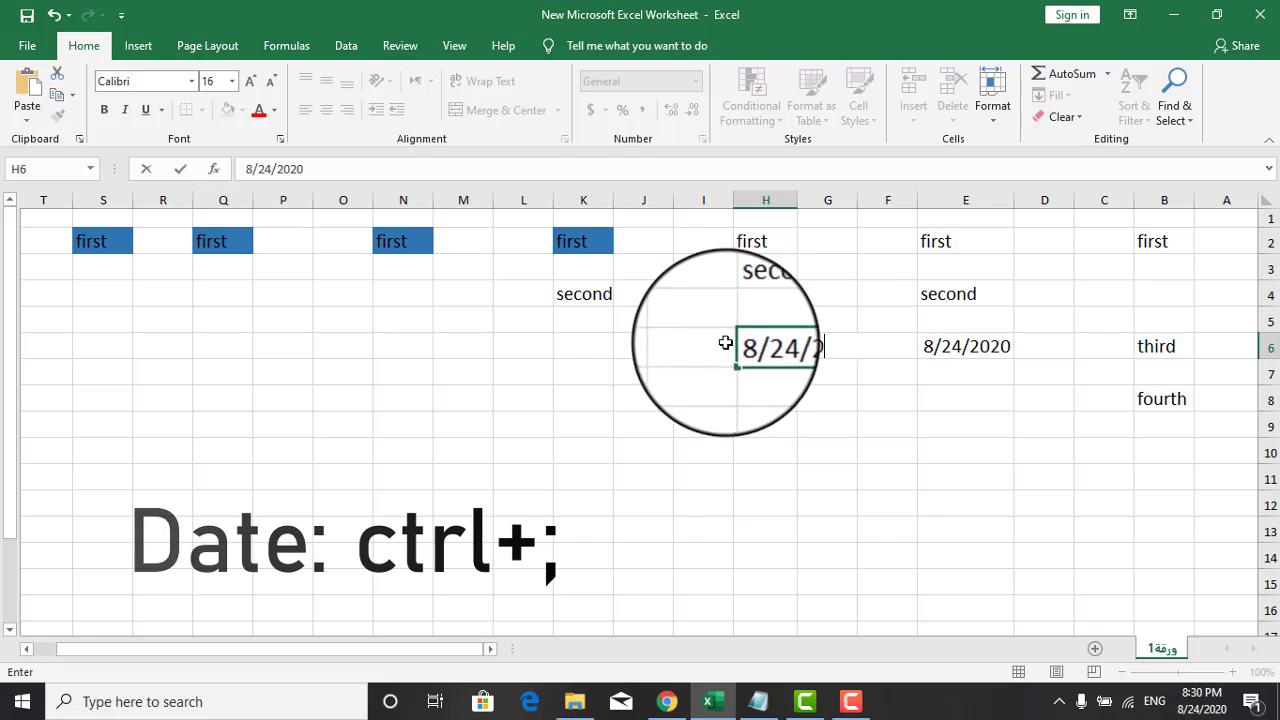
{"action": "left_click", "coordinate": [567, 347]}
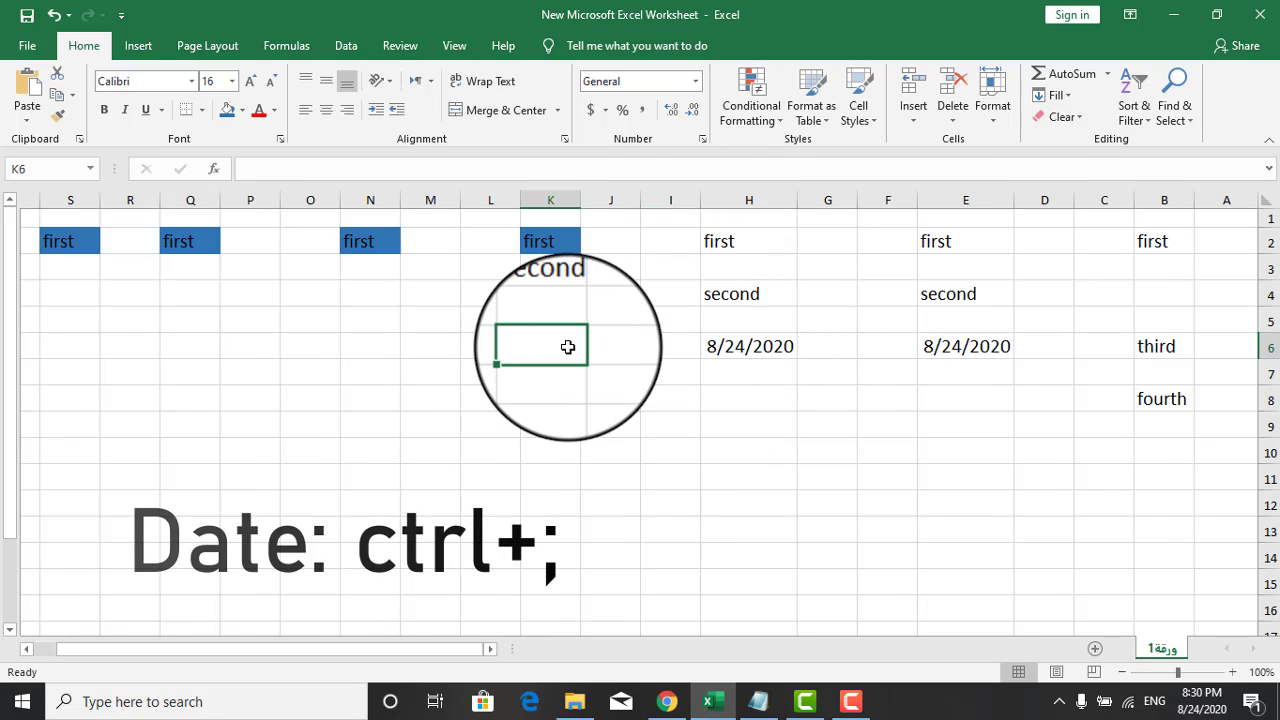
{"action": "key", "text": "ctrl+semicolon"}
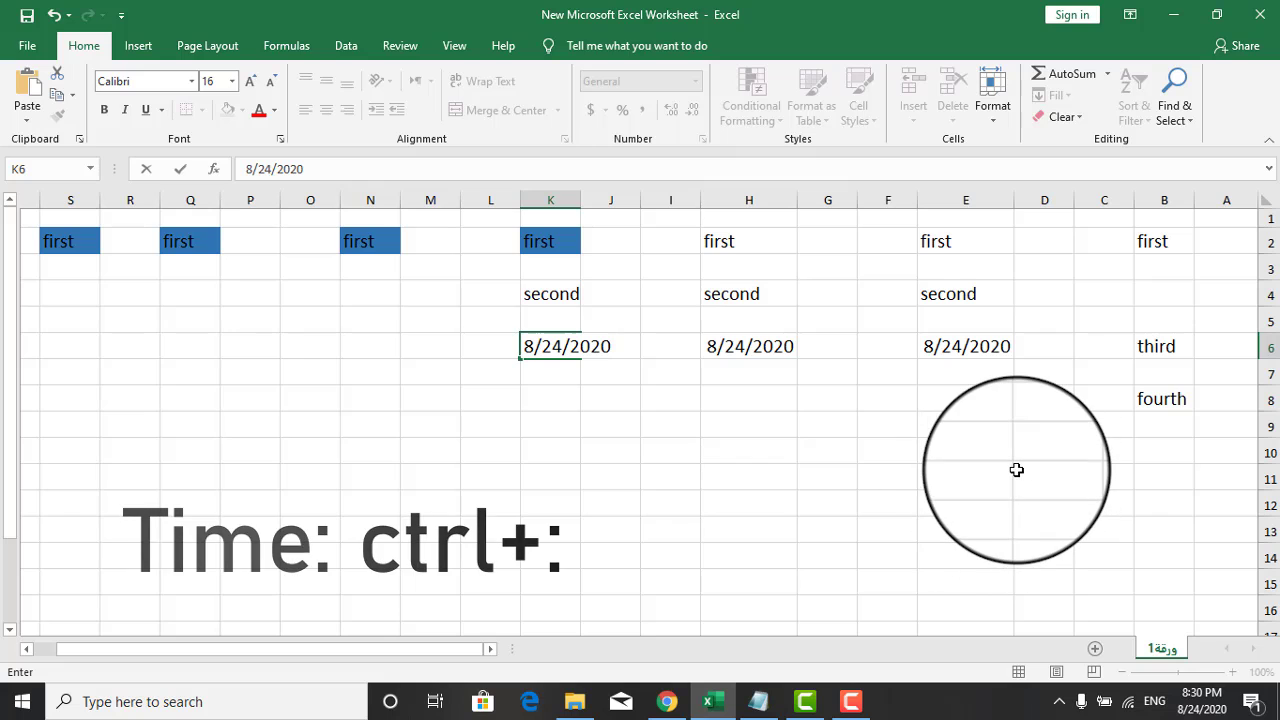
Step: Insert the current time as a static value in cells E8, H8 and K8
{"action": "left_click", "coordinate": [966, 402]}
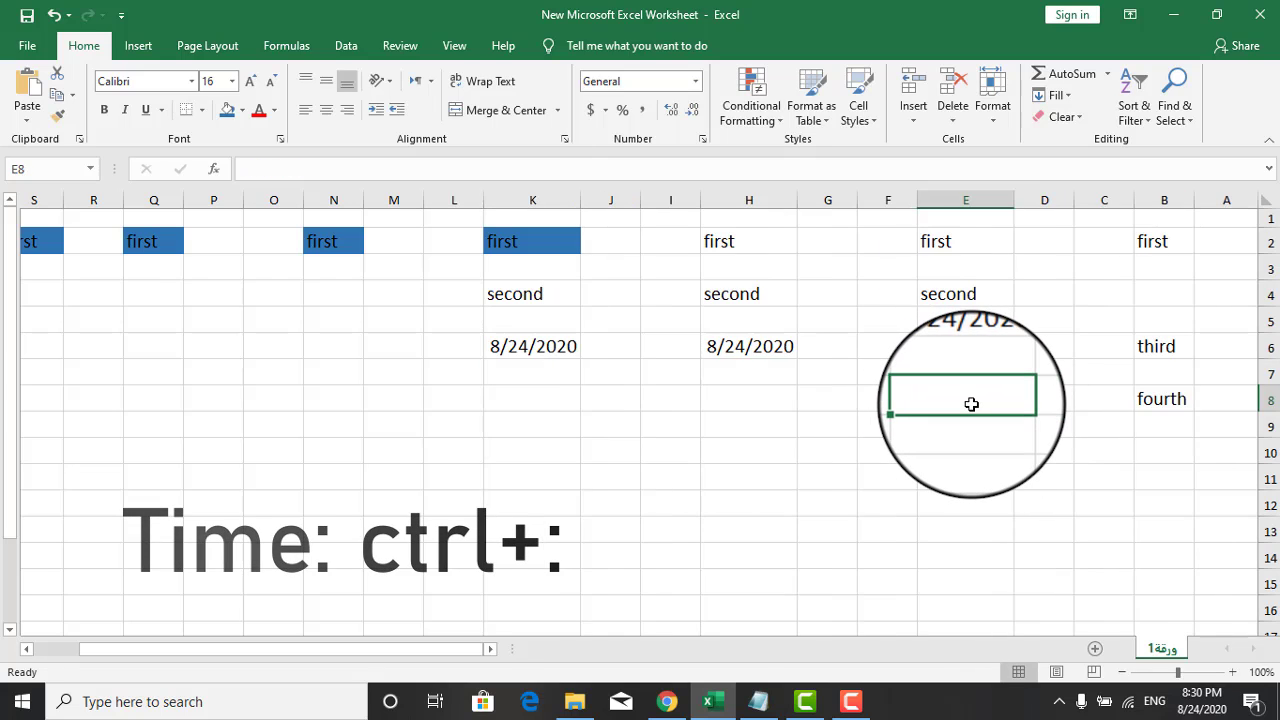
{"action": "key", "text": "ctrl+shift+semicolon"}
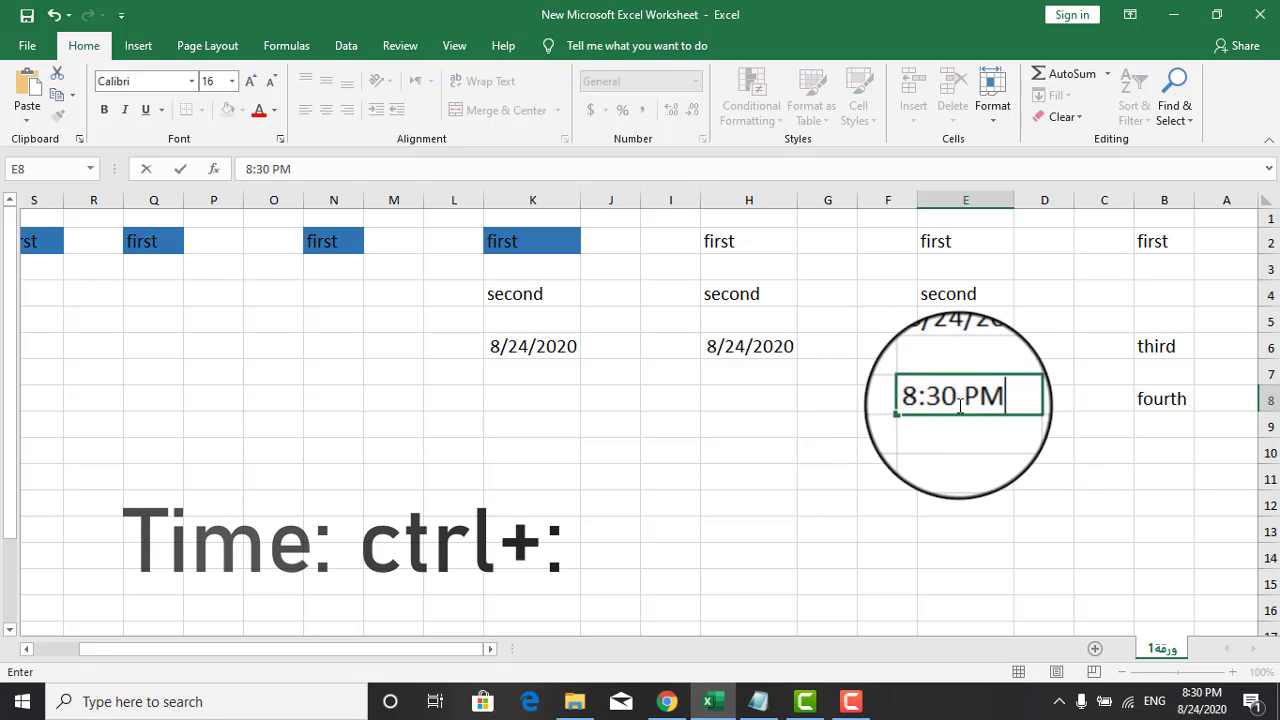
{"action": "left_click", "coordinate": [735, 401]}
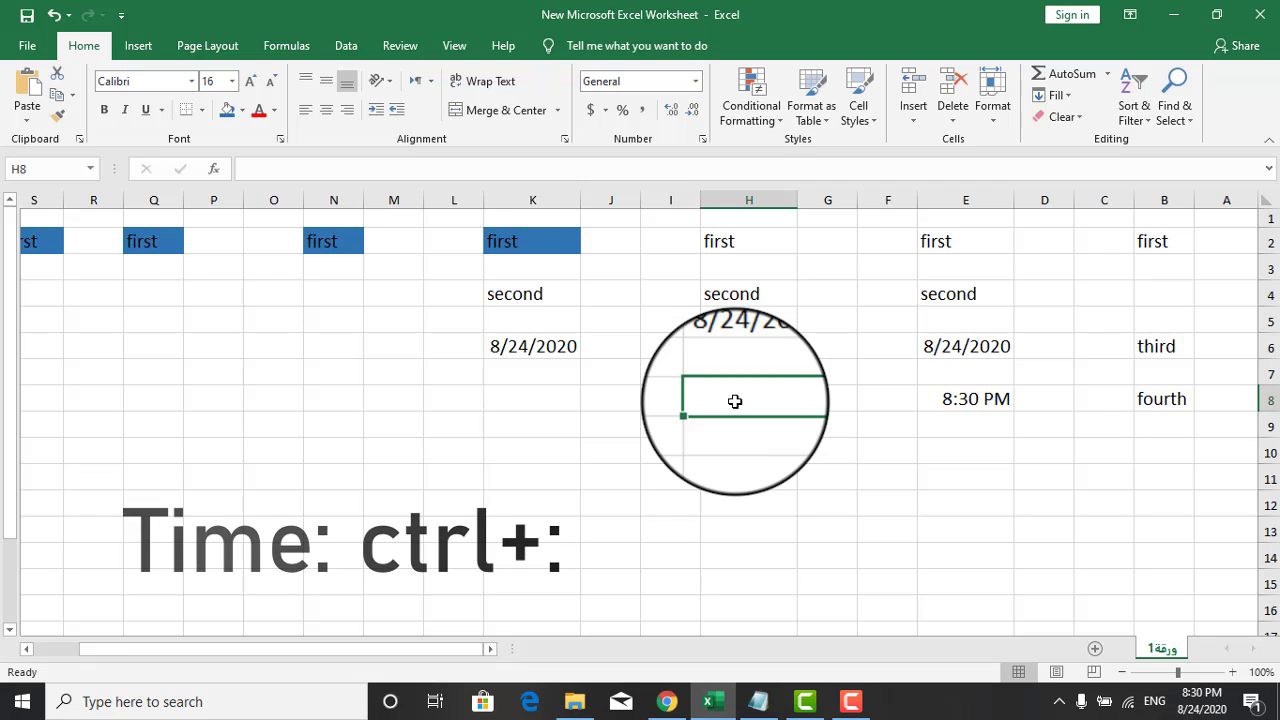
{"action": "key", "text": "ctrl+shift+semicolon"}
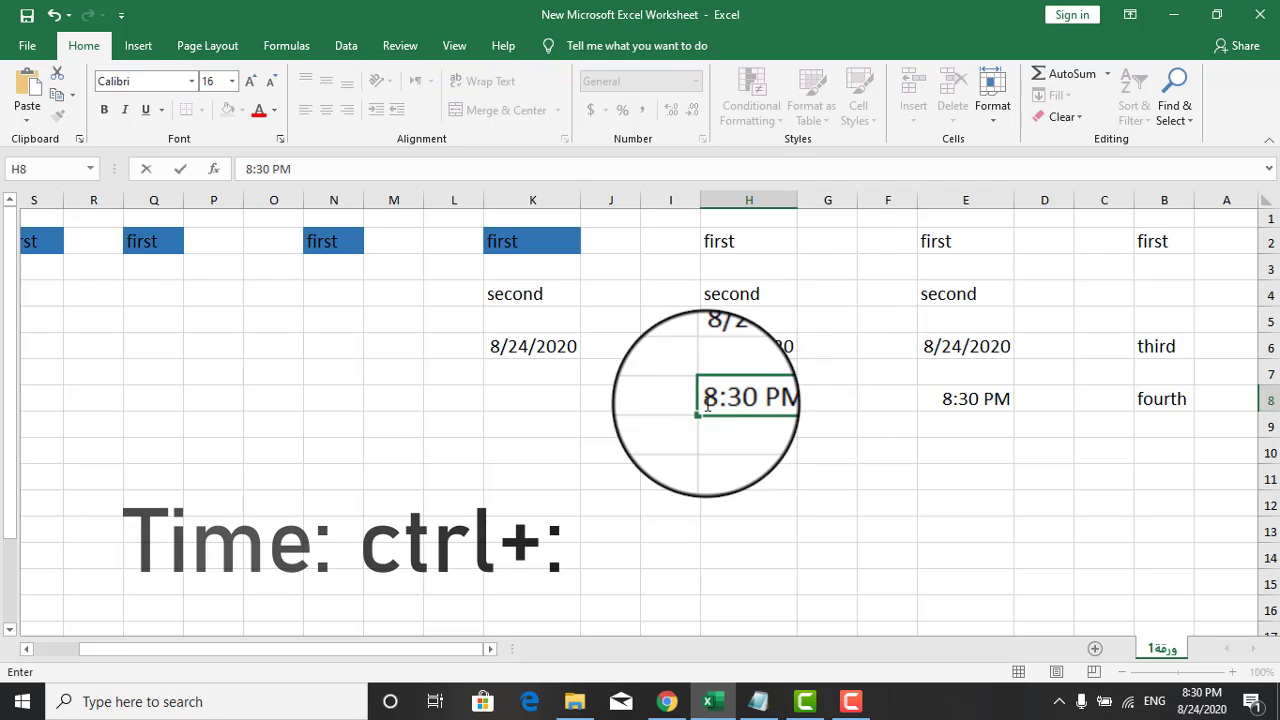
{"action": "left_click", "coordinate": [530, 402]}
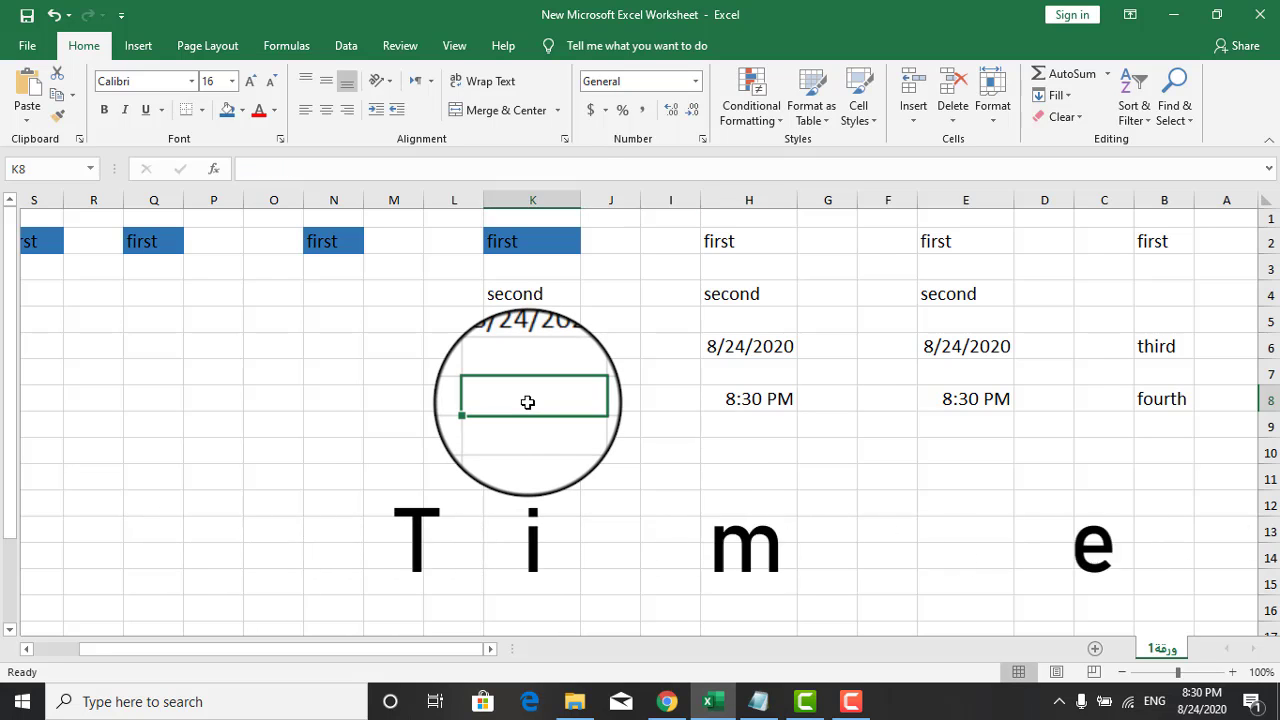
{"action": "key", "text": "ctrl+shift+semicolon"}
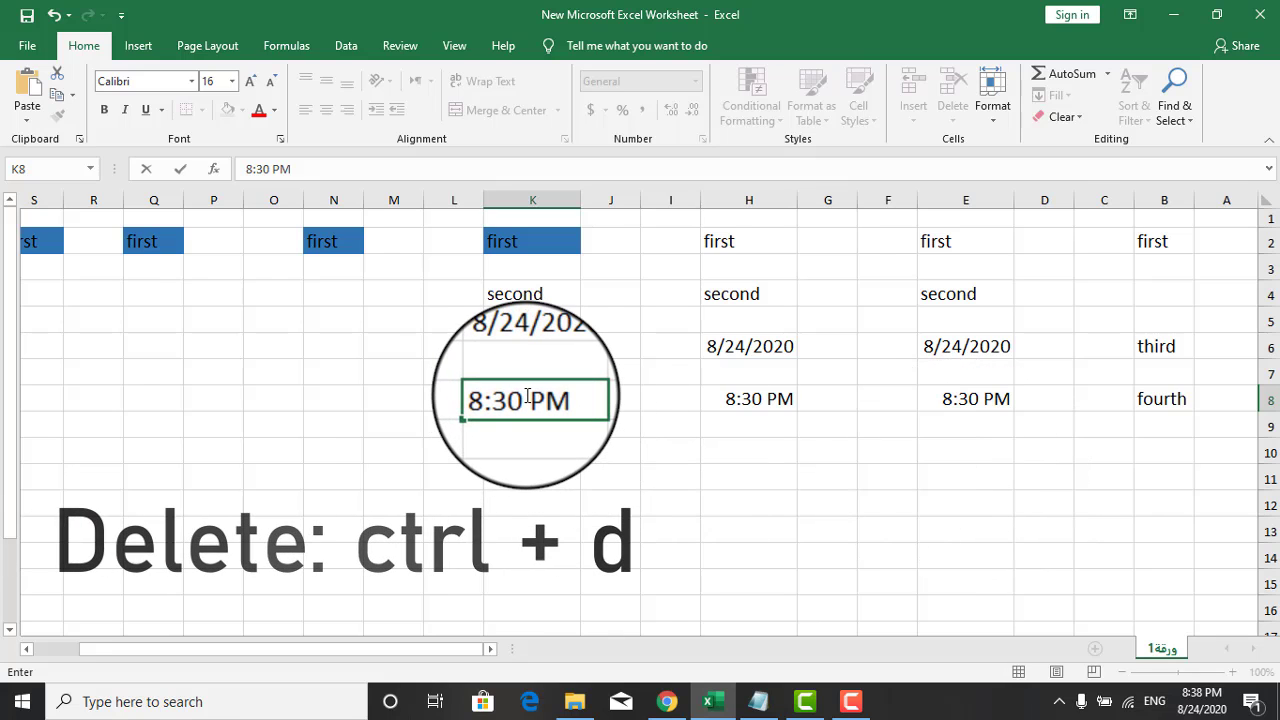
Step: Clear cells K6, E8 and H4 by filling down from the empty cells directly above them
{"action": "left_click", "coordinate": [525, 346]}
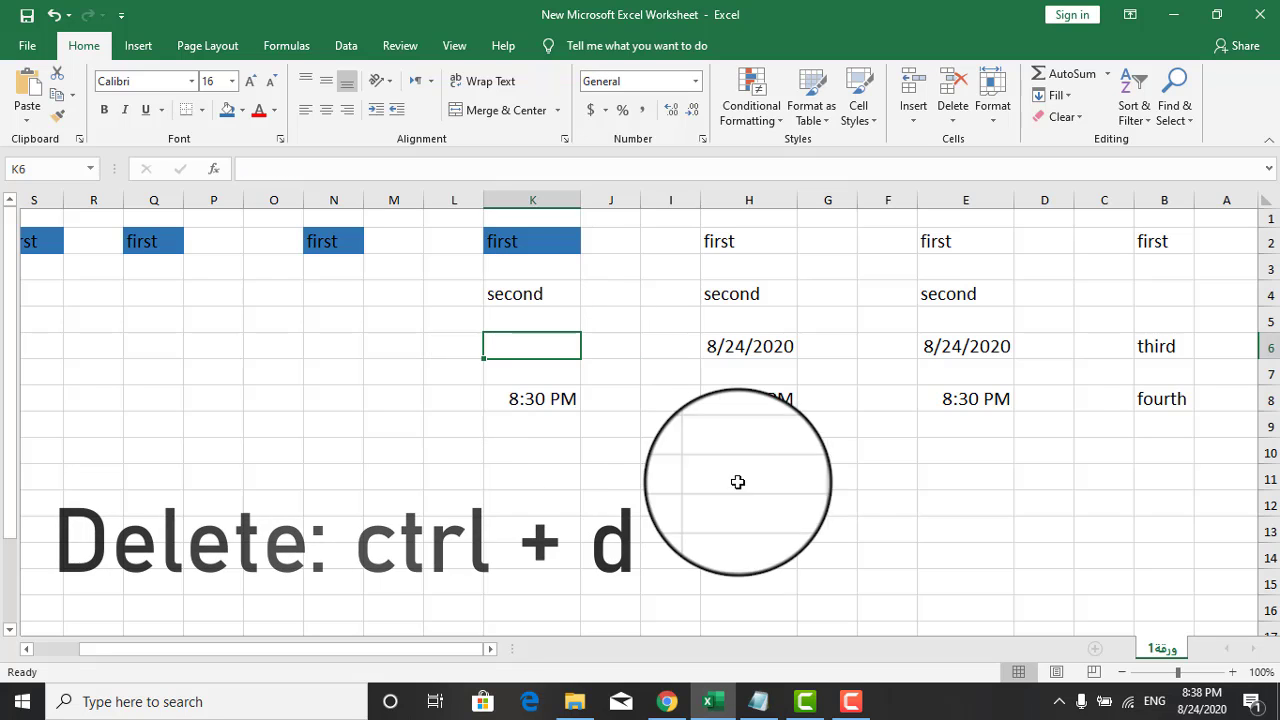
{"action": "left_click", "coordinate": [958, 399]}
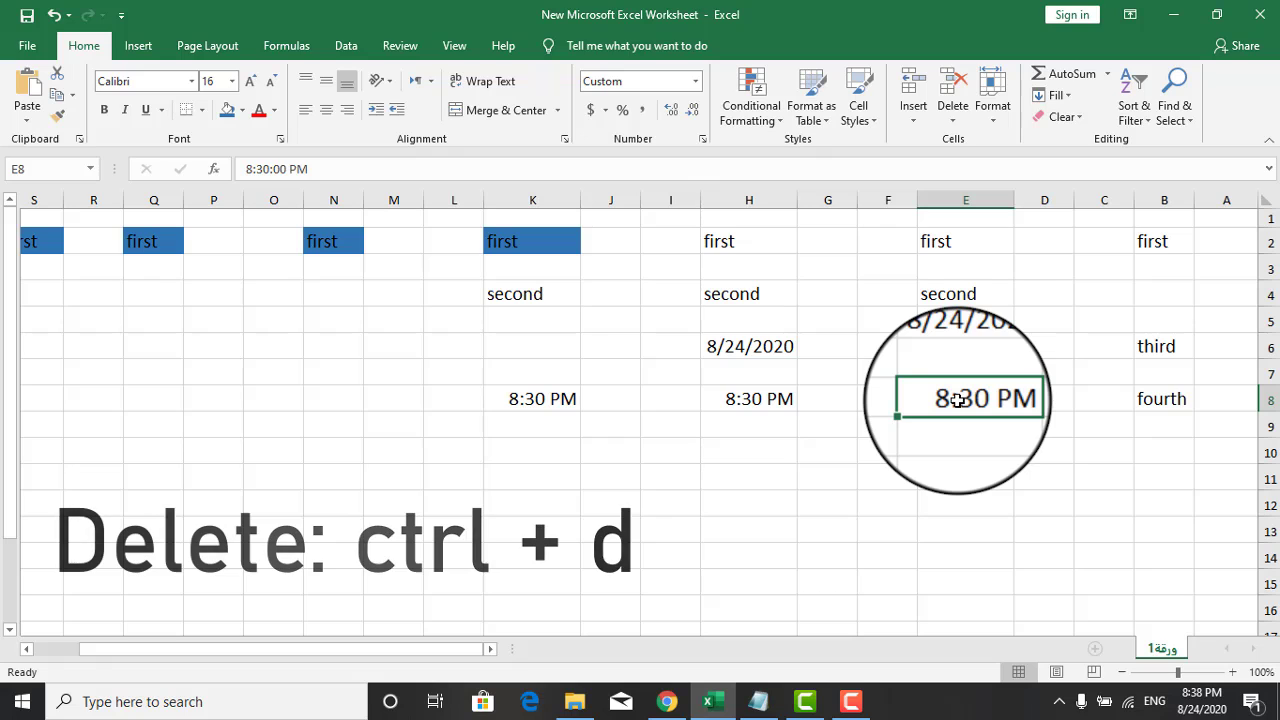
{"action": "key", "text": "ctrl+d"}
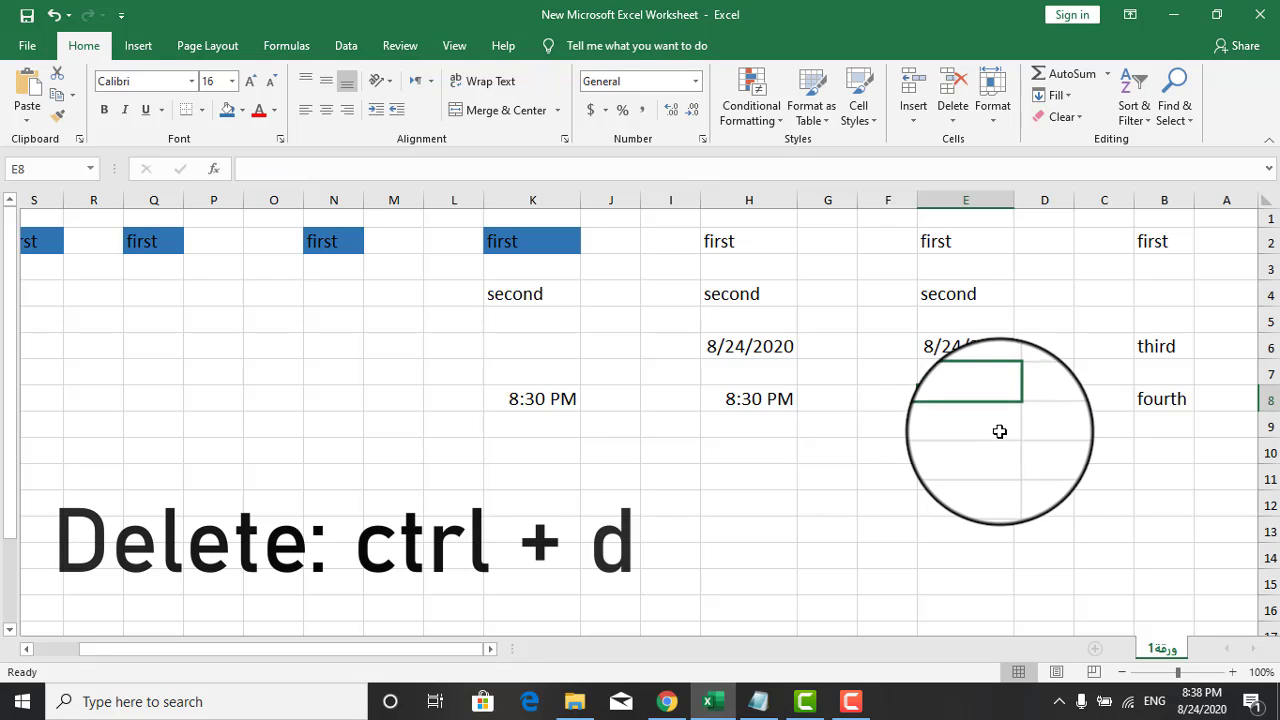
{"action": "left_click", "coordinate": [742, 295]}
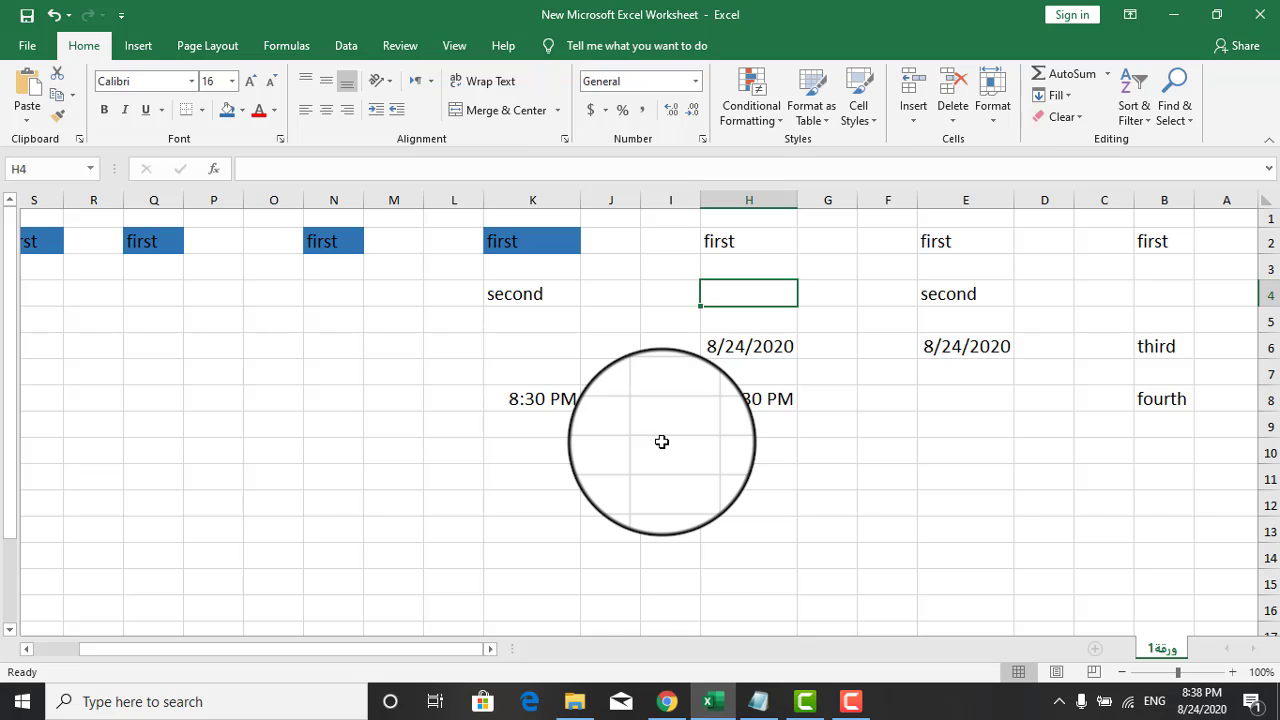
Step: Select the entire worksheet twice, reducing the selection to cell J9 the first time and cell I9 the second
{"action": "key", "text": "ctrl+a"}
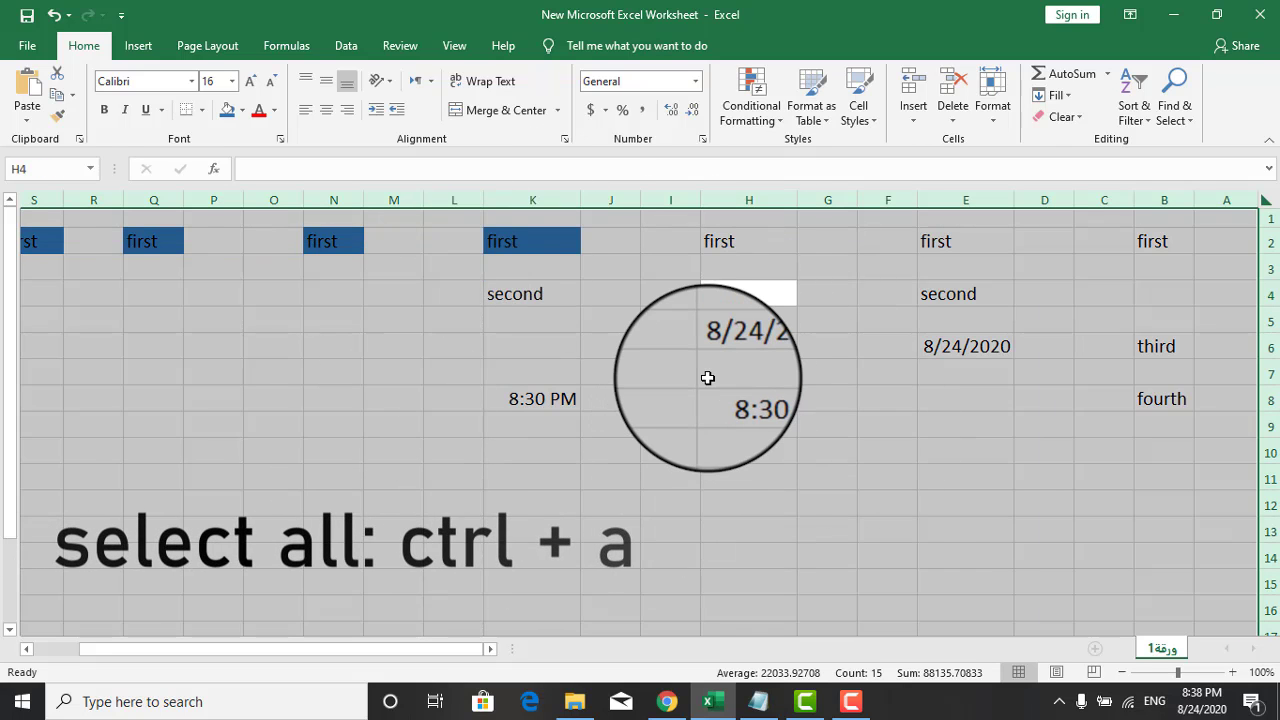
{"action": "left_click", "coordinate": [632, 428]}
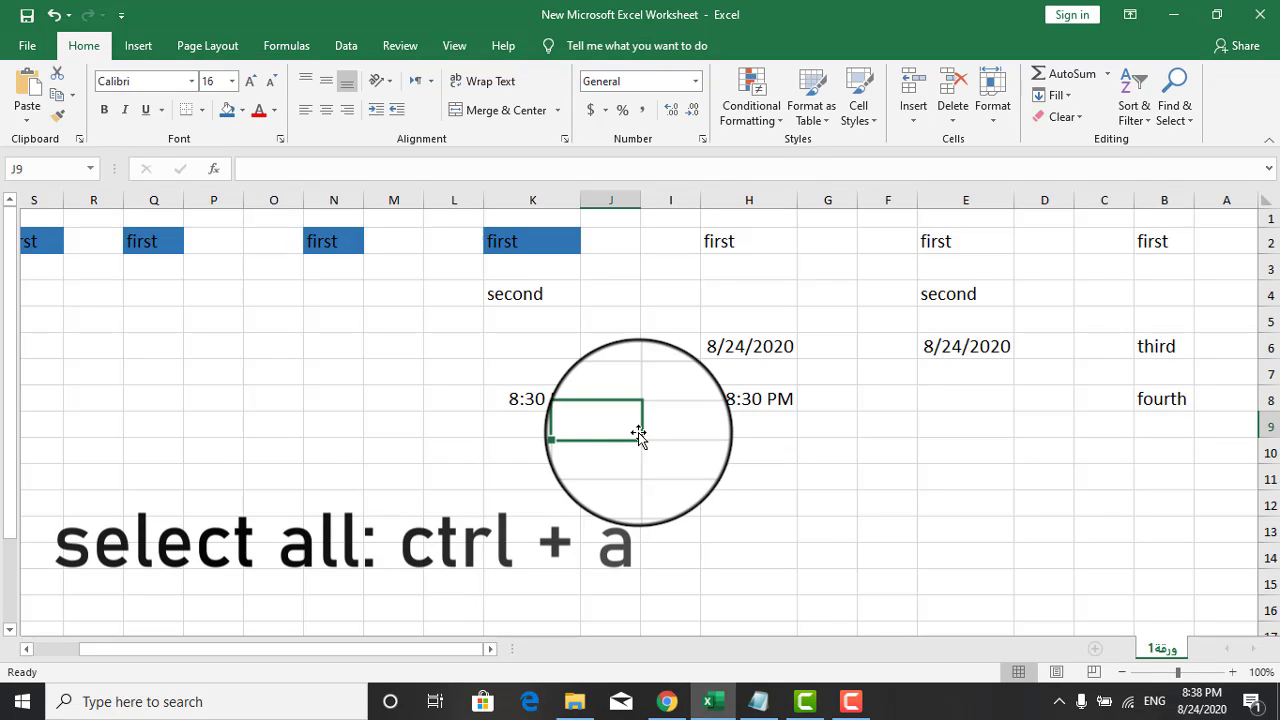
{"action": "key", "text": "ctrl+a"}
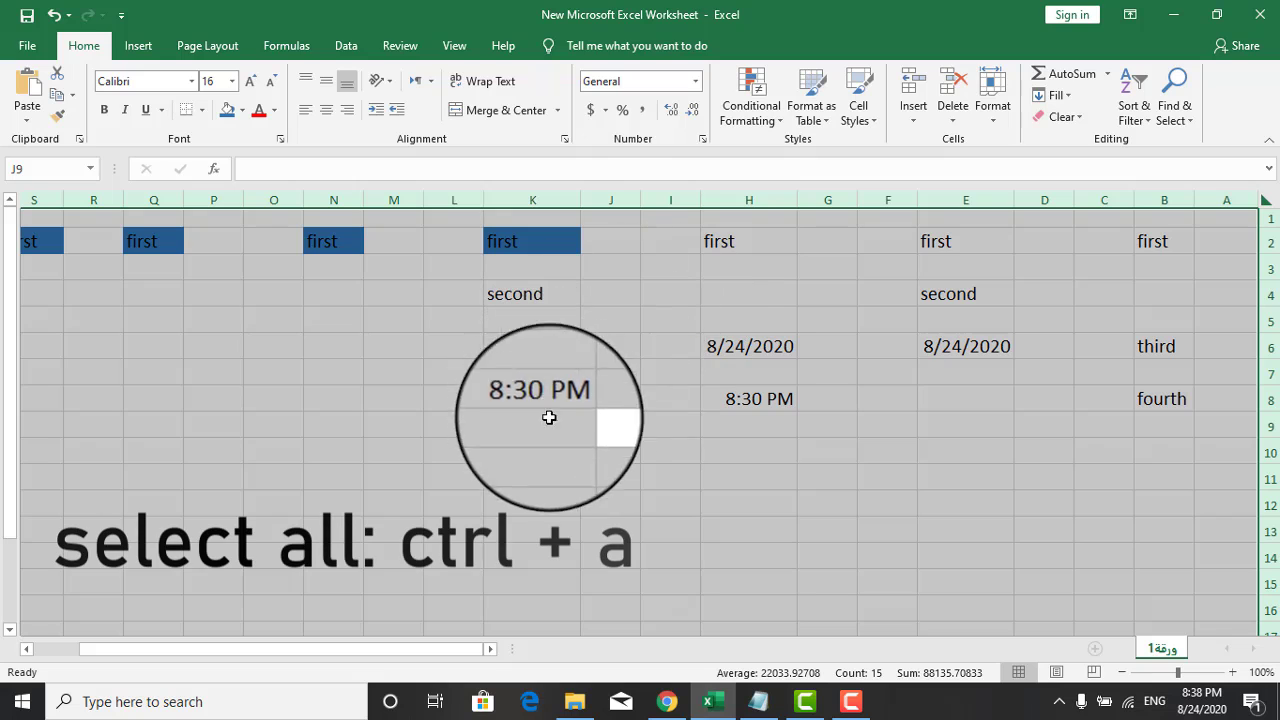
{"action": "left_click", "coordinate": [671, 429]}
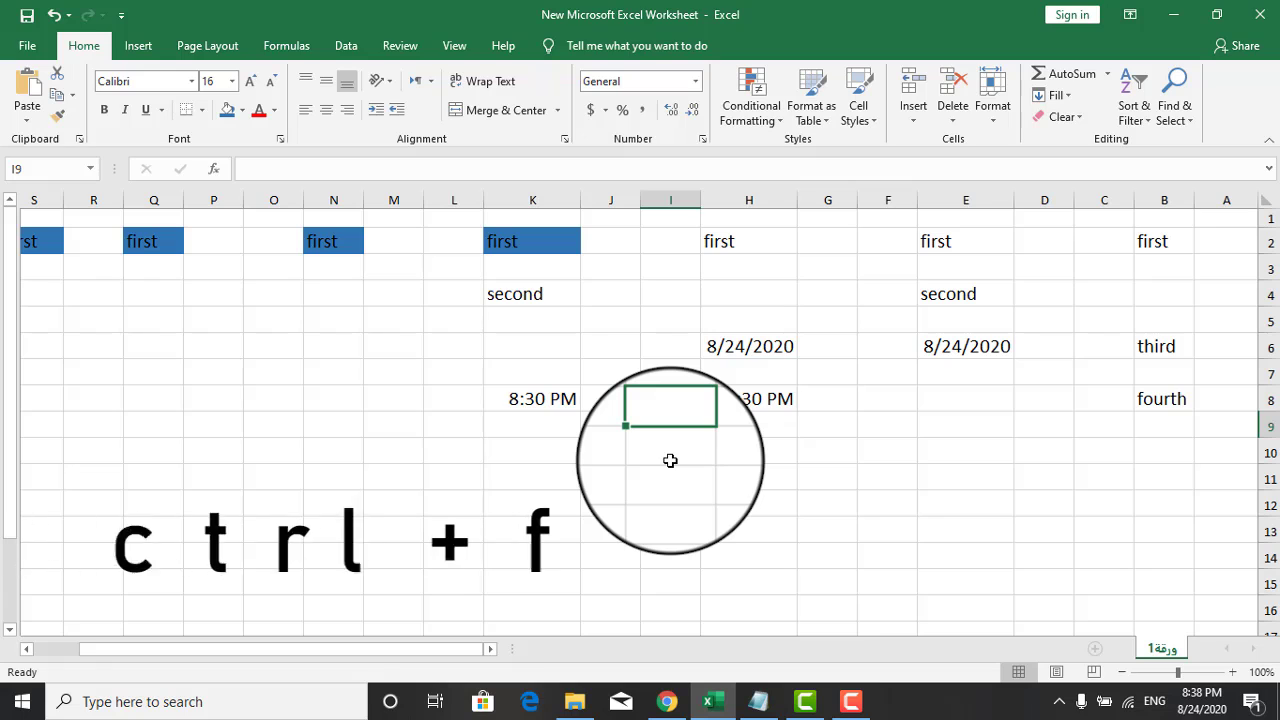
Step: Search the worksheet for the text "fourth" and "third", and close the search
{"action": "key", "text": "ctrl+f"}
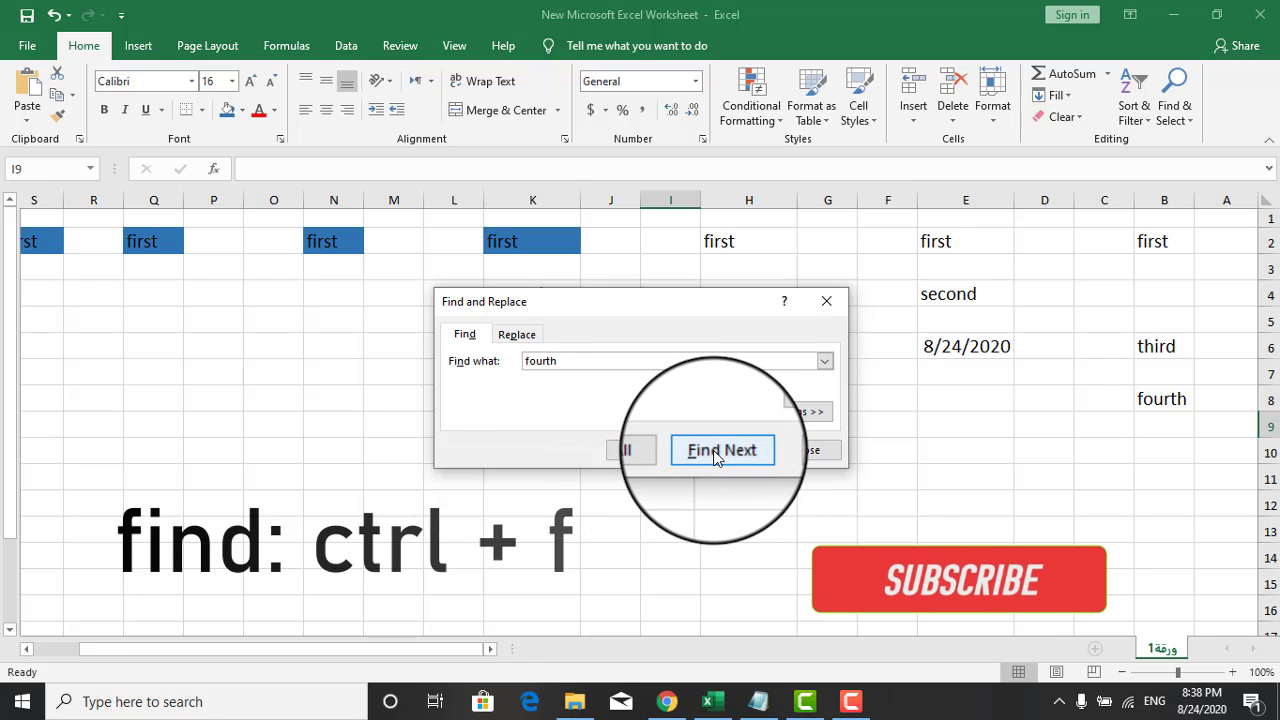
{"action": "left_click", "coordinate": [716, 451]}
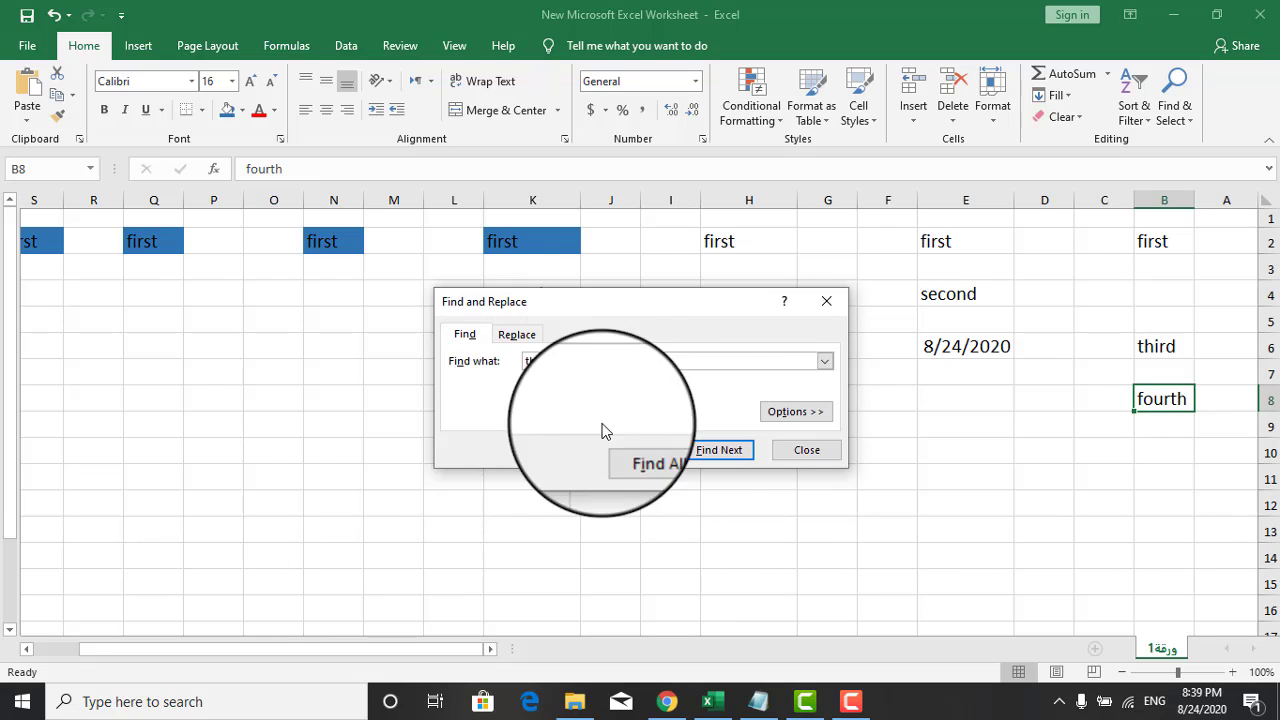
{"action": "left_click", "coordinate": [722, 453]}
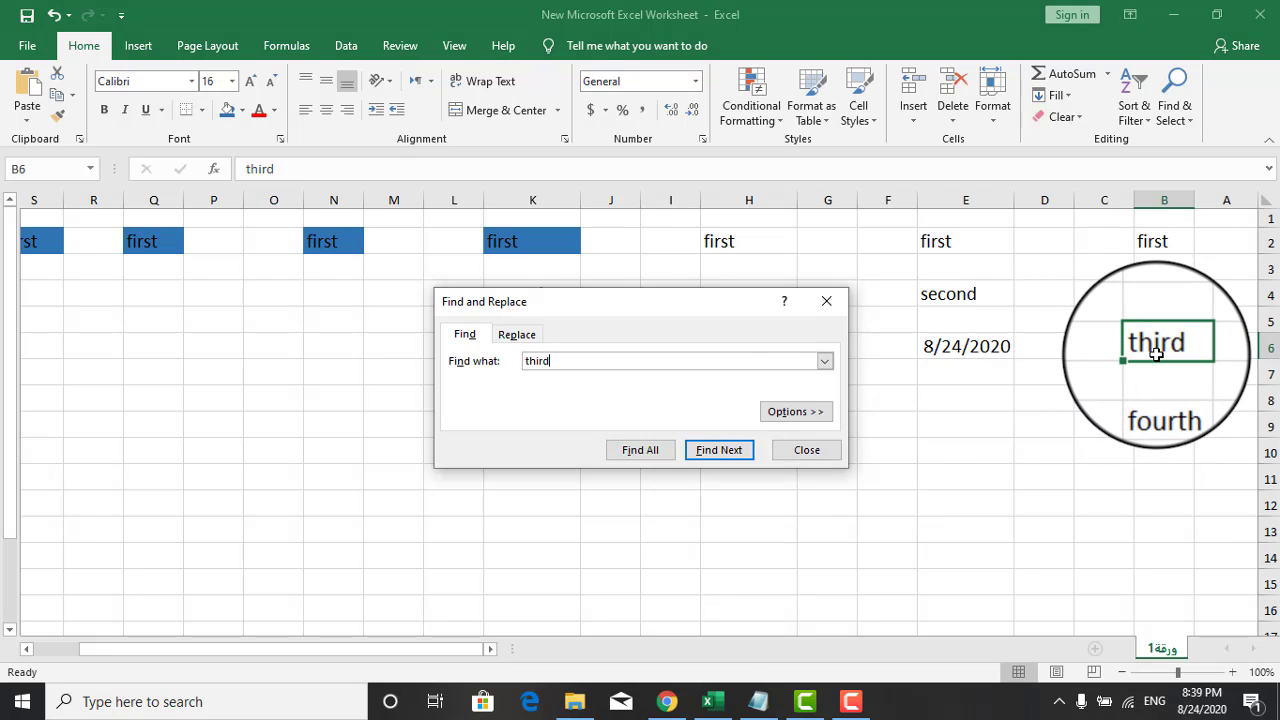
{"action": "left_click", "coordinate": [808, 455]}
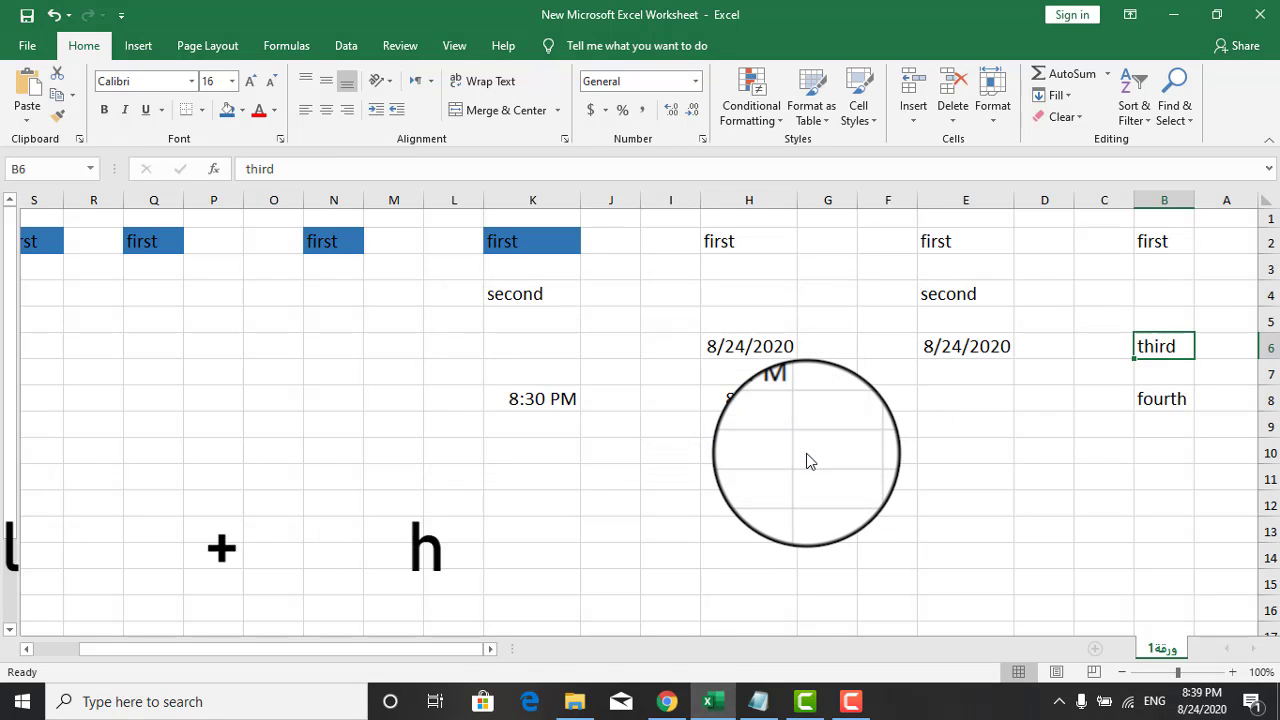
Step: Find the text "third" in the worksheet and replace it with "replaced"
{"action": "key", "text": "ctrl+h"}
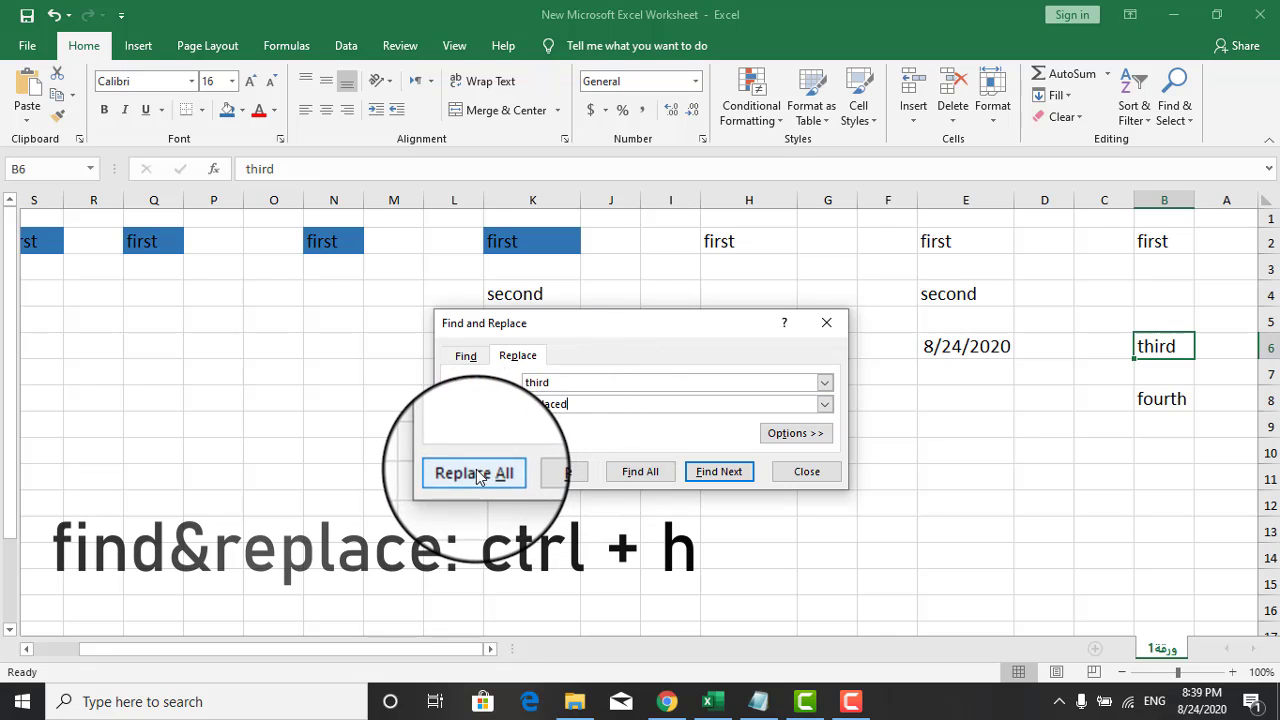
{"action": "left_click", "coordinate": [550, 476]}
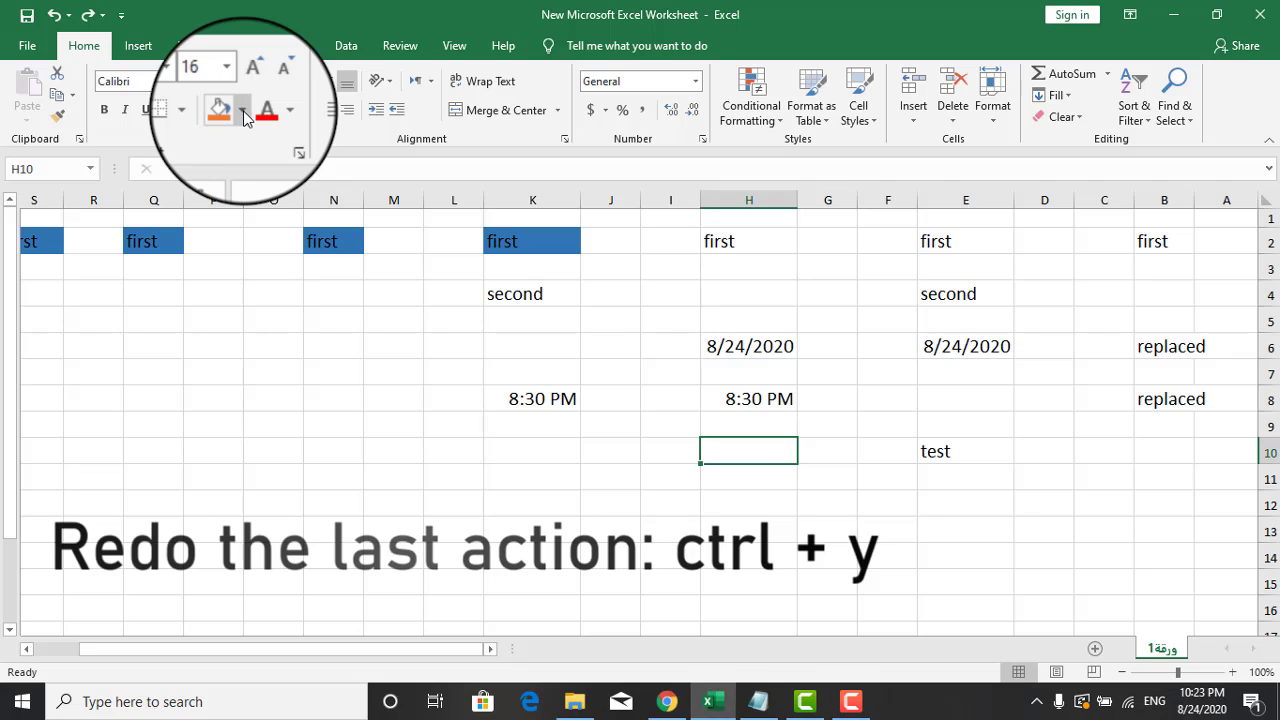
Step: Fill cell E6 with orange and repeat that fill on cells K4, K8 and E10
{"action": "left_click", "coordinate": [968, 346]}
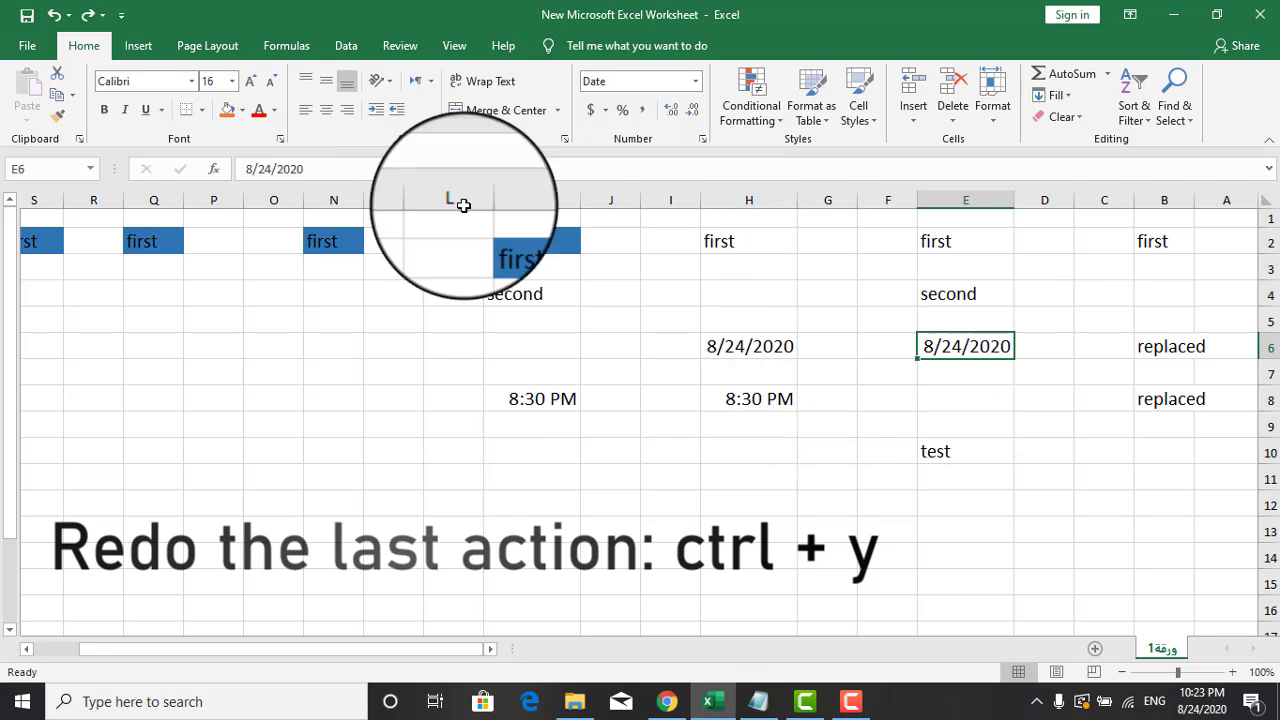
{"action": "left_click", "coordinate": [228, 112]}
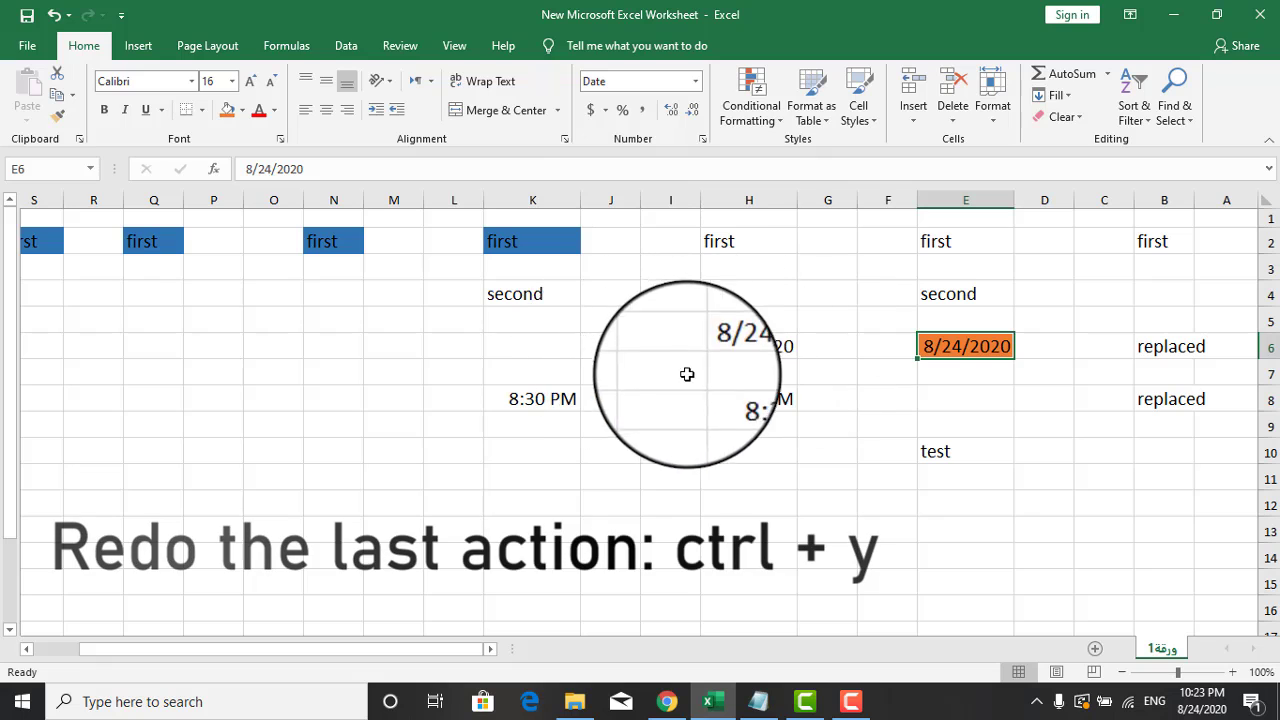
{"action": "left_click", "coordinate": [541, 300]}
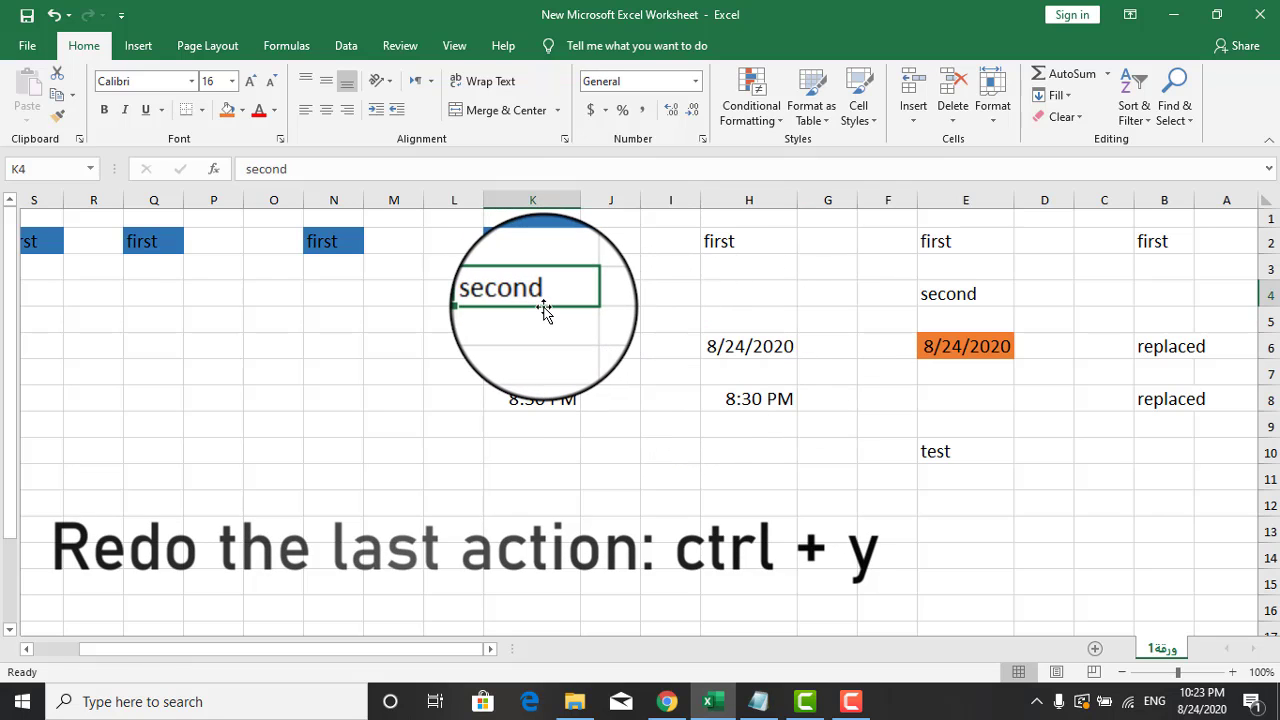
{"action": "key", "text": "ctrl+y"}
{"action": "left_click", "coordinate": [545, 400]}
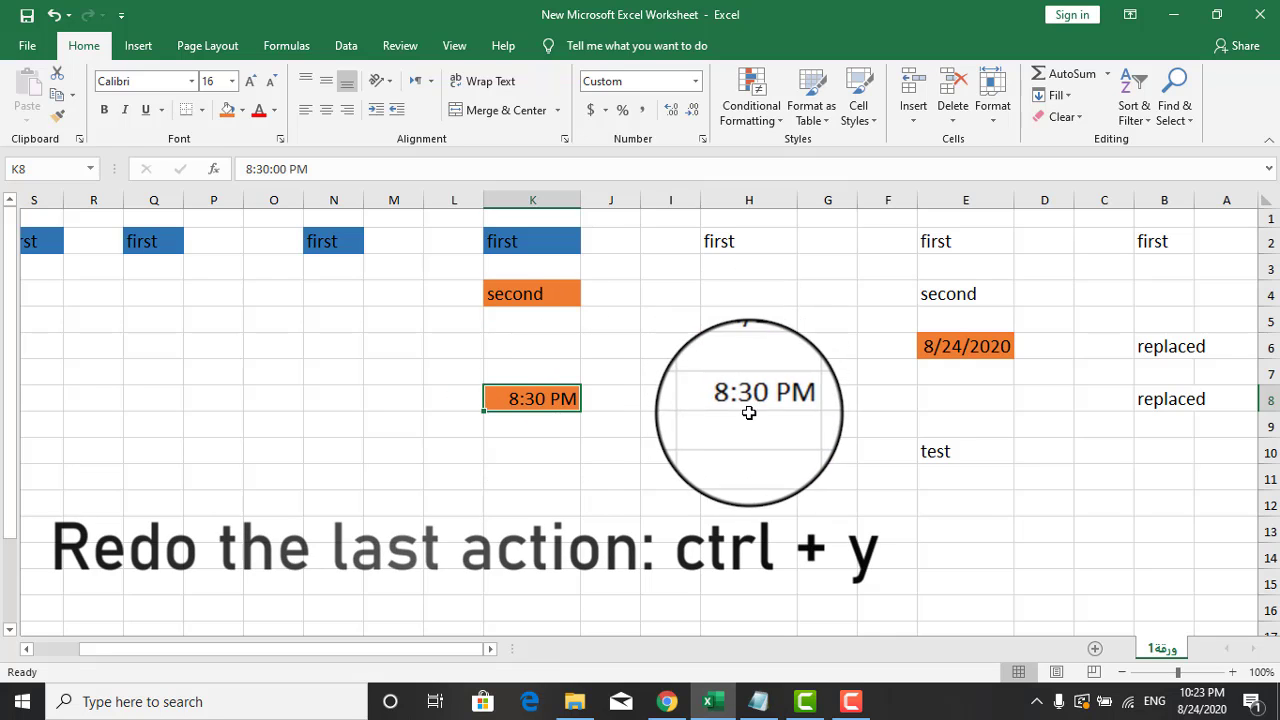
{"action": "left_click", "coordinate": [935, 452]}
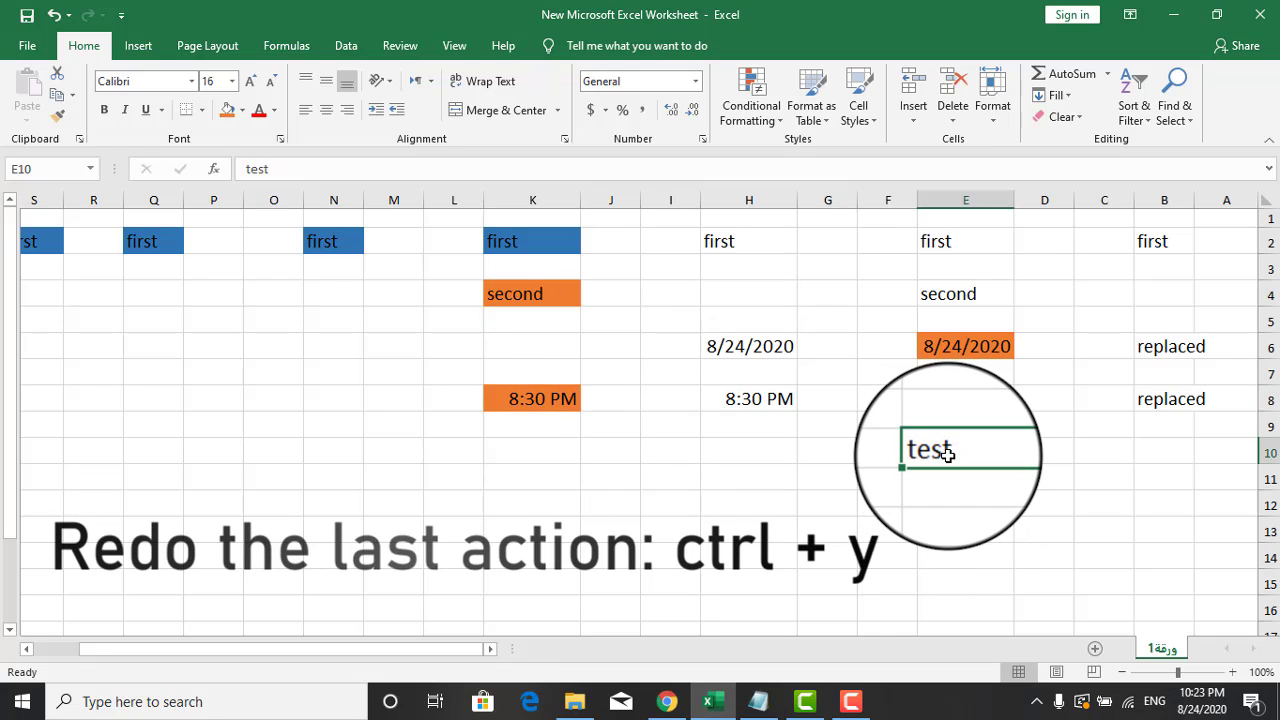
{"action": "left_click", "coordinate": [534, 242]}
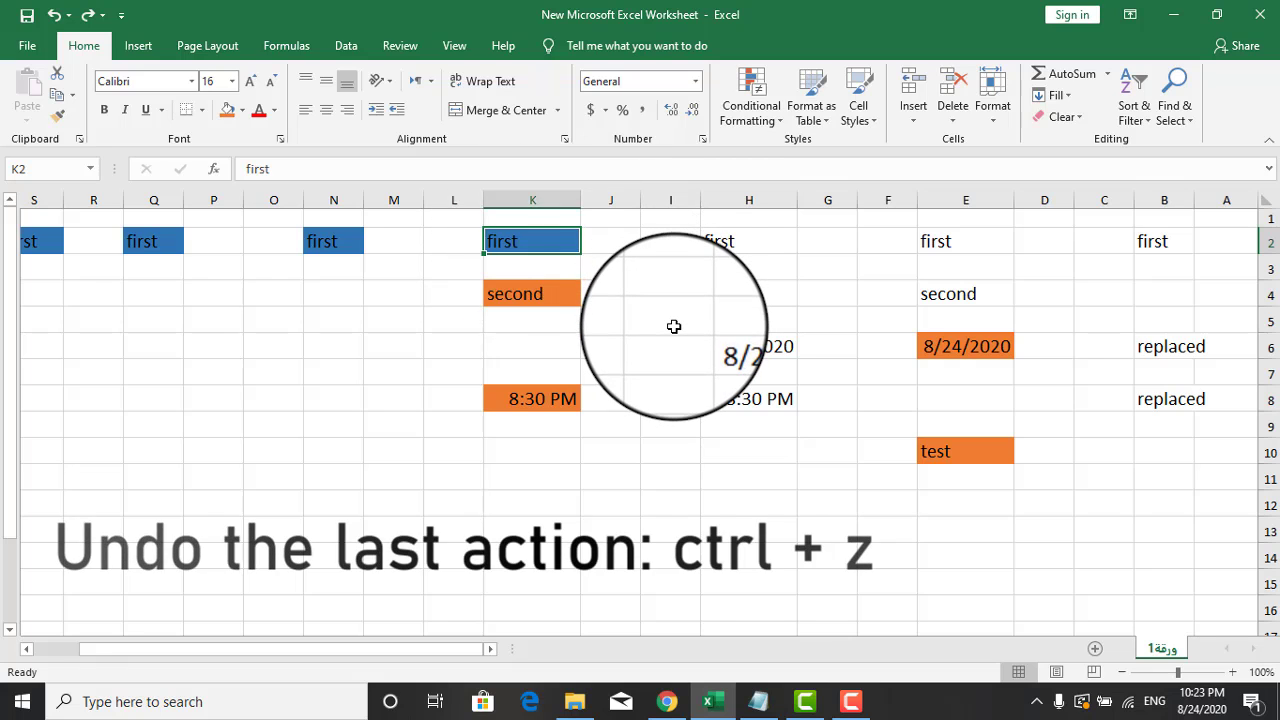
Step: Undo the orange fills one by one on cells E10, K8, K4 and E6
{"action": "key", "text": "ctrl+z"}
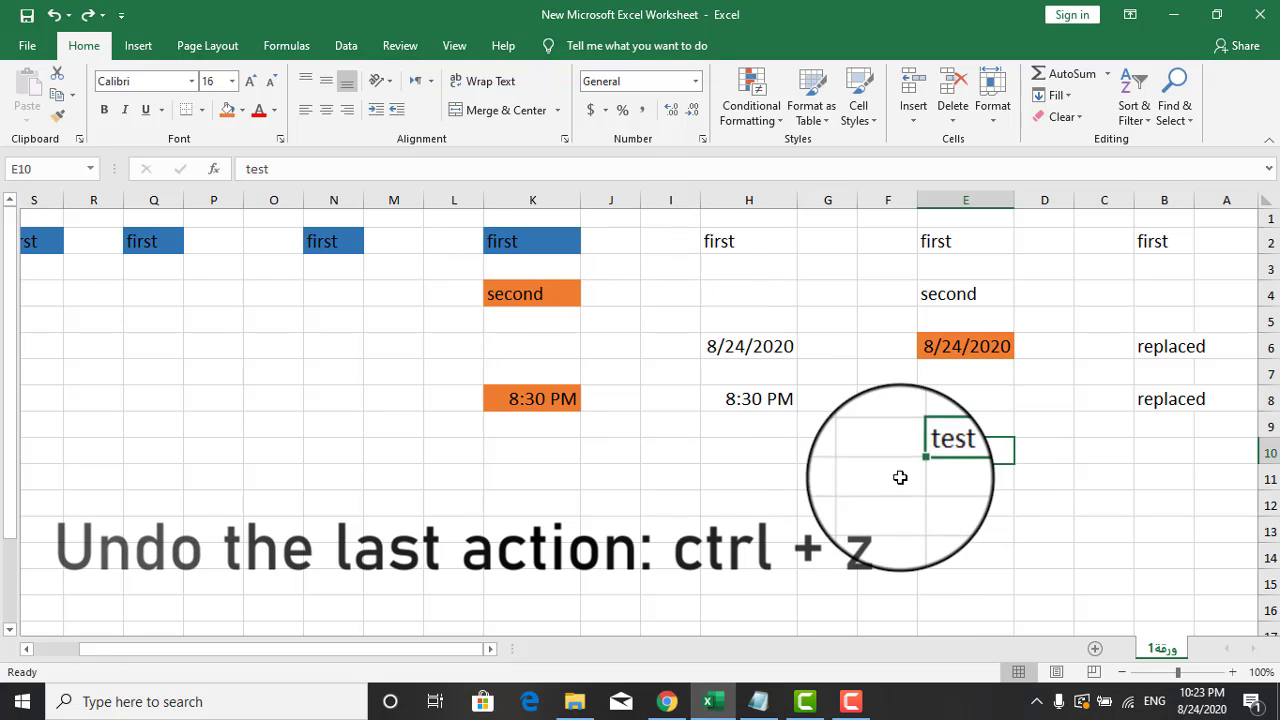
{"action": "key", "text": "ctrl+z"}
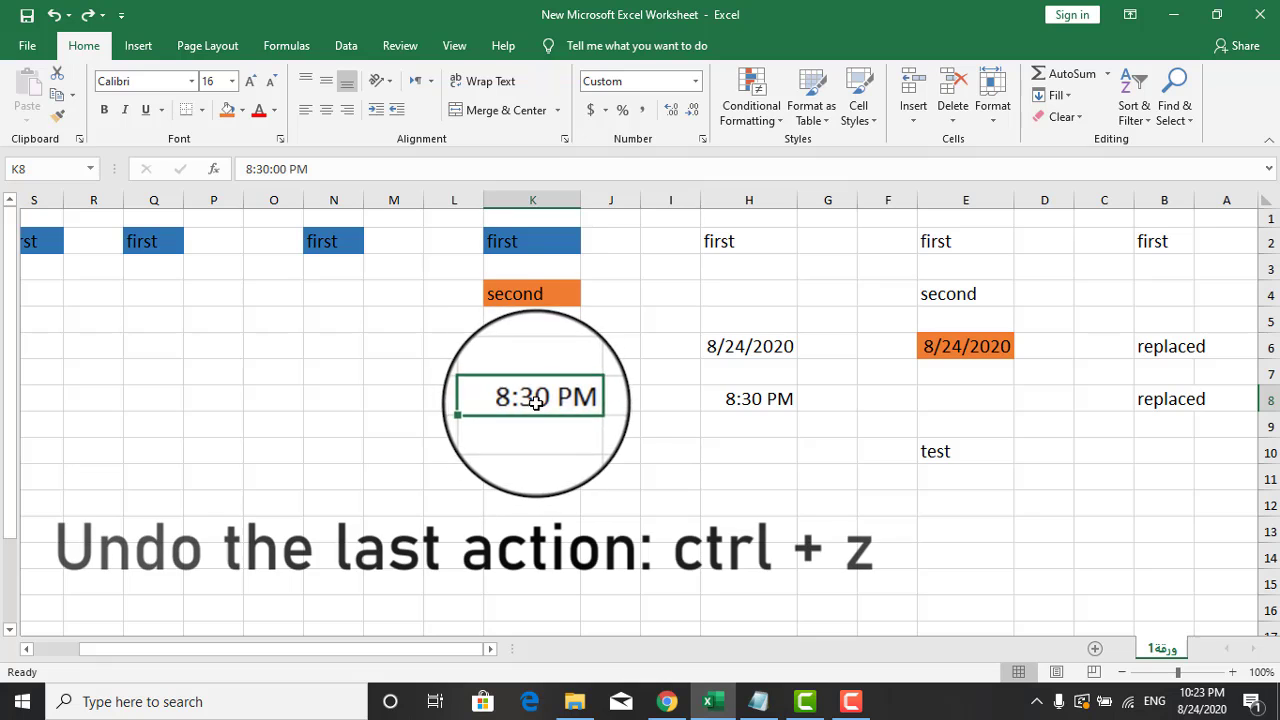
{"action": "key", "text": "ctrl+z"}
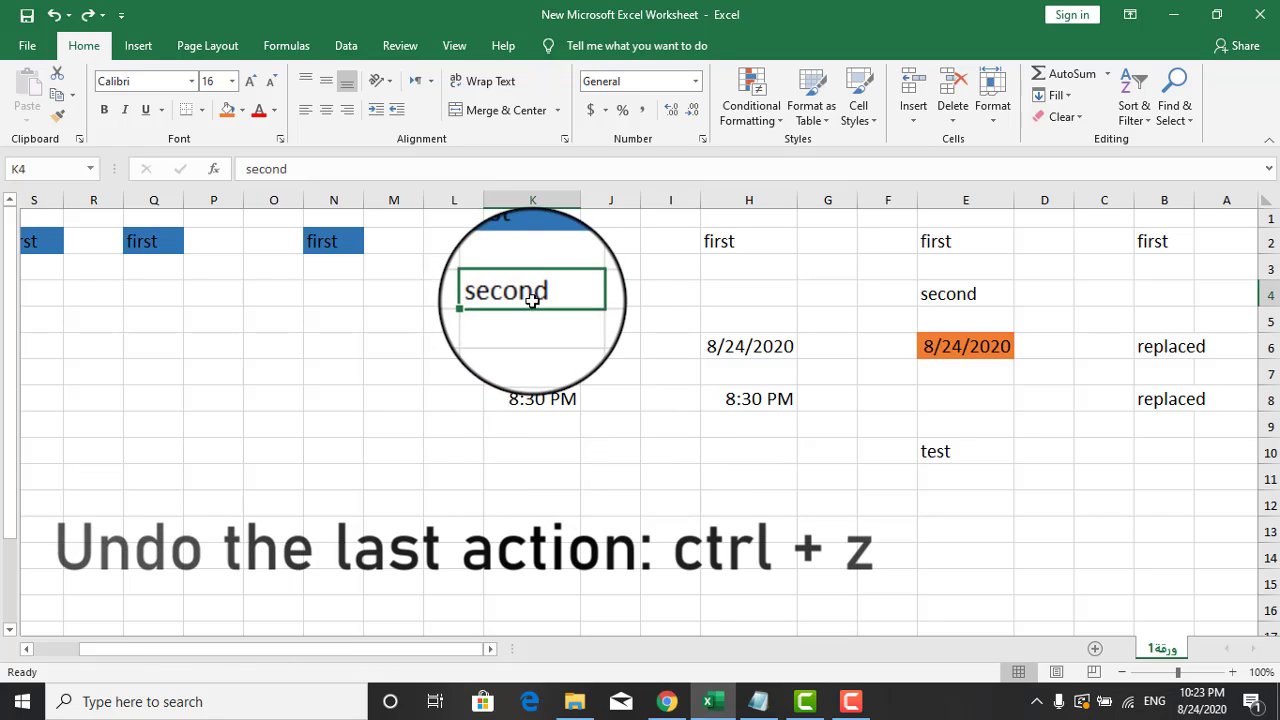
{"action": "key", "text": "ctrl+z"}
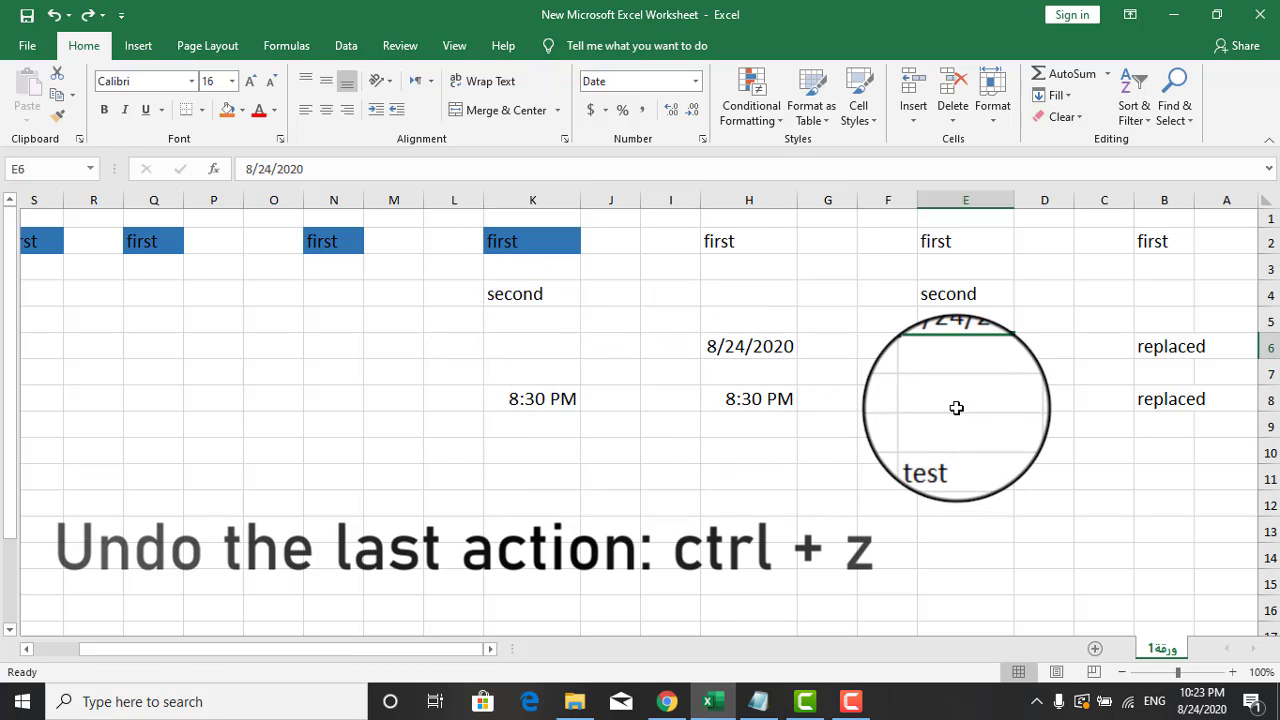